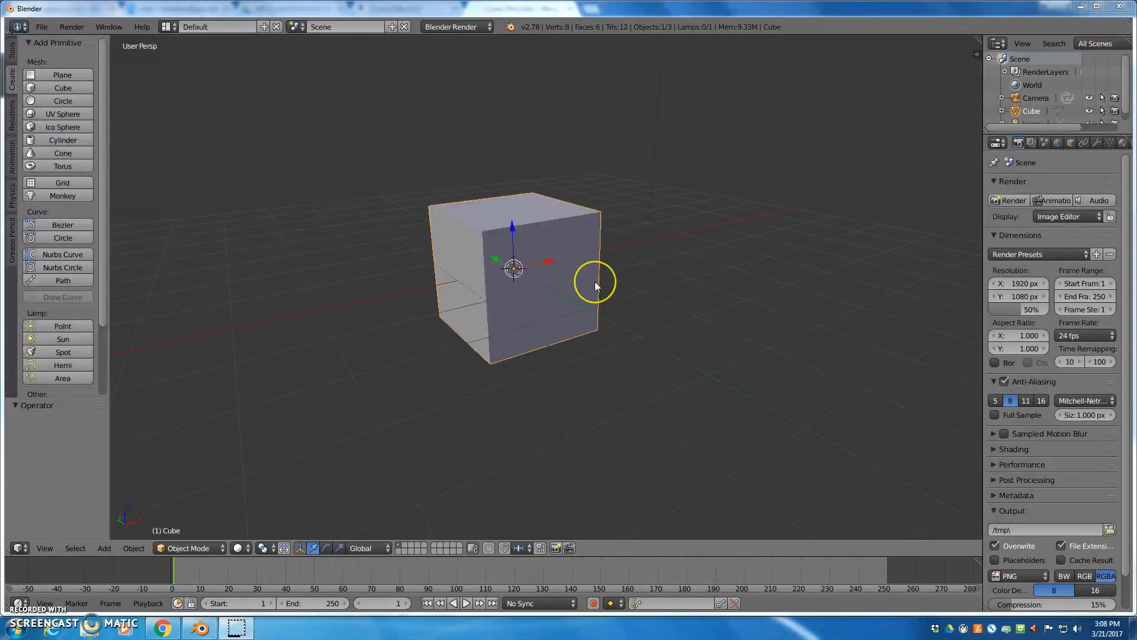
# Enter Edit Mode on the default cube and subdivide all its faces twice.
pyautogui.click(598, 321)
pyautogui.press('Tab')
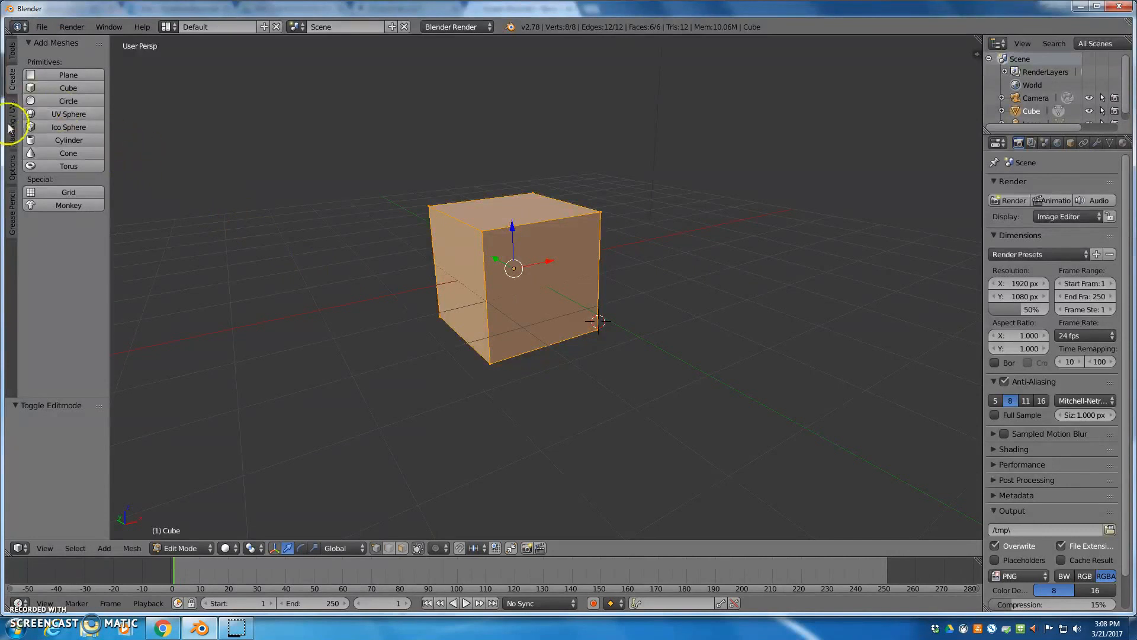
pyautogui.click(11, 55)
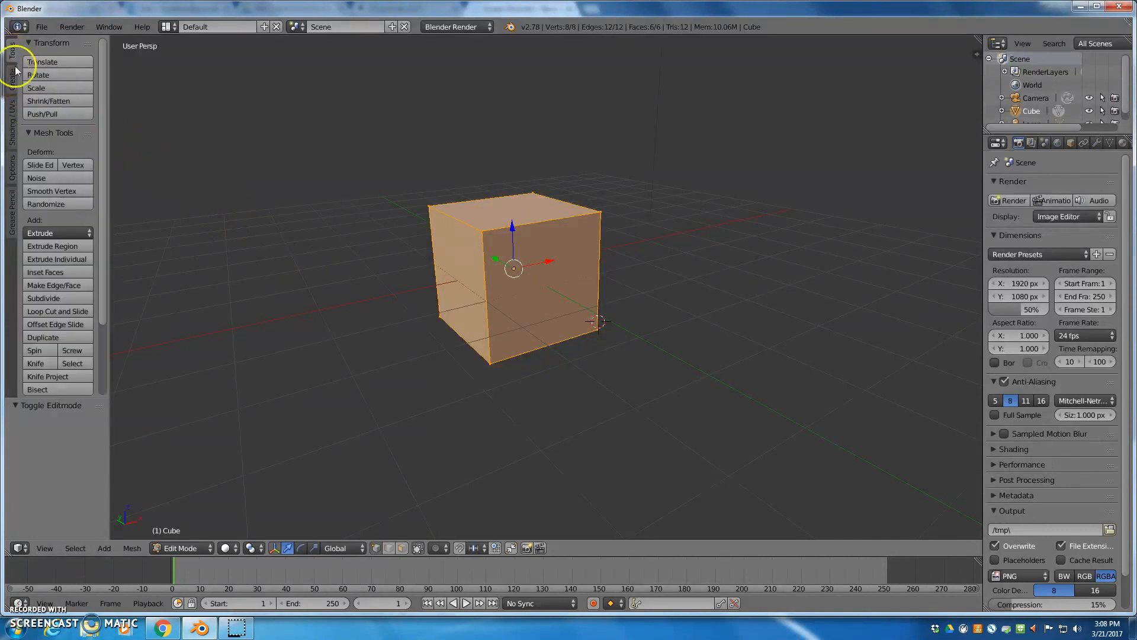
pyautogui.click(55, 298)
pyautogui.click(55, 298)
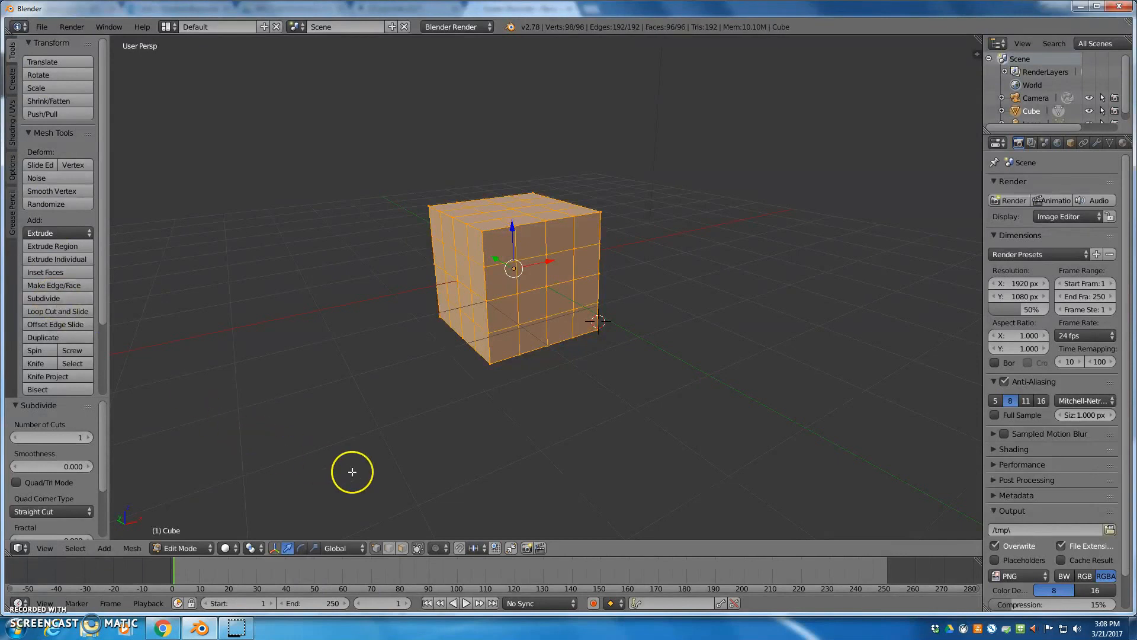
# Switch to face selection and extrude one inner top face of the cube upward by about 0.7.
pyautogui.click(402, 548)
pyautogui.click(533, 275)
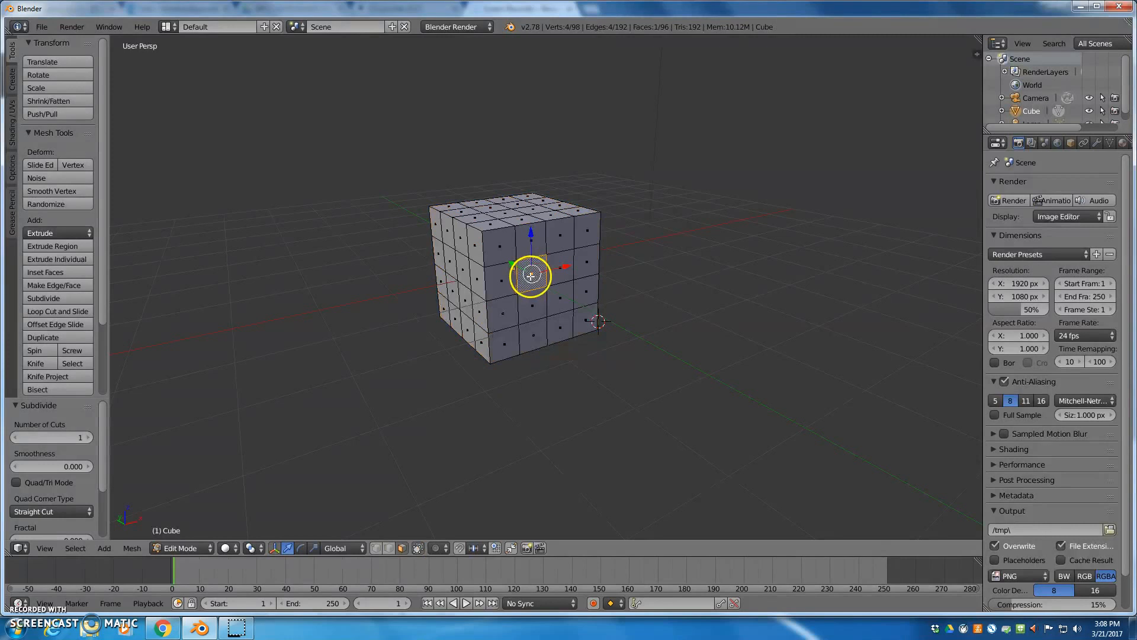
pyautogui.press('e')
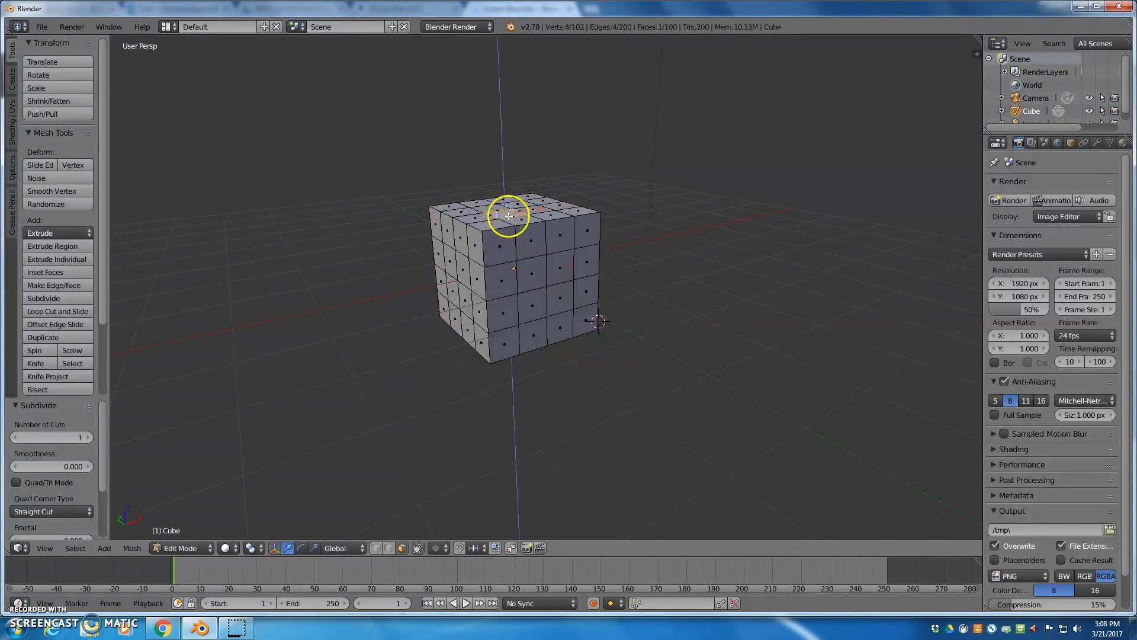
pyautogui.click(521, 170)
# Extrude an inner face in the second row of the cube's +X side outward by about 1.25 to form an arm.
pyautogui.moveTo(587, 279); pyautogui.dragTo(451, 316, button='middle')
pyautogui.rightClick(557, 288)
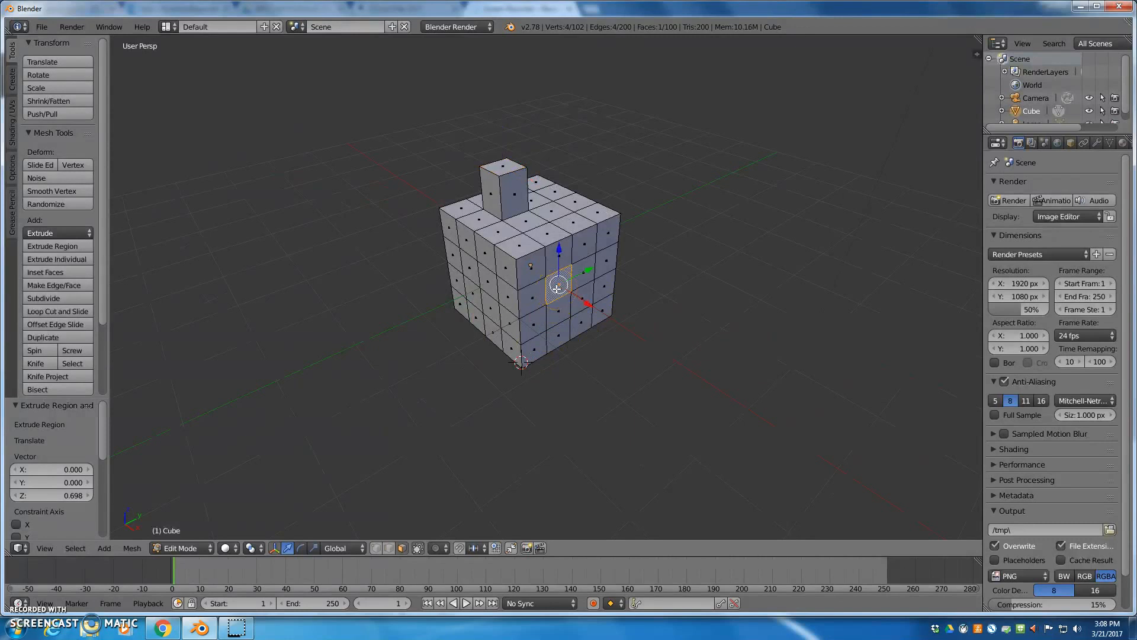
pyautogui.press('e')
pyautogui.click(553, 320)
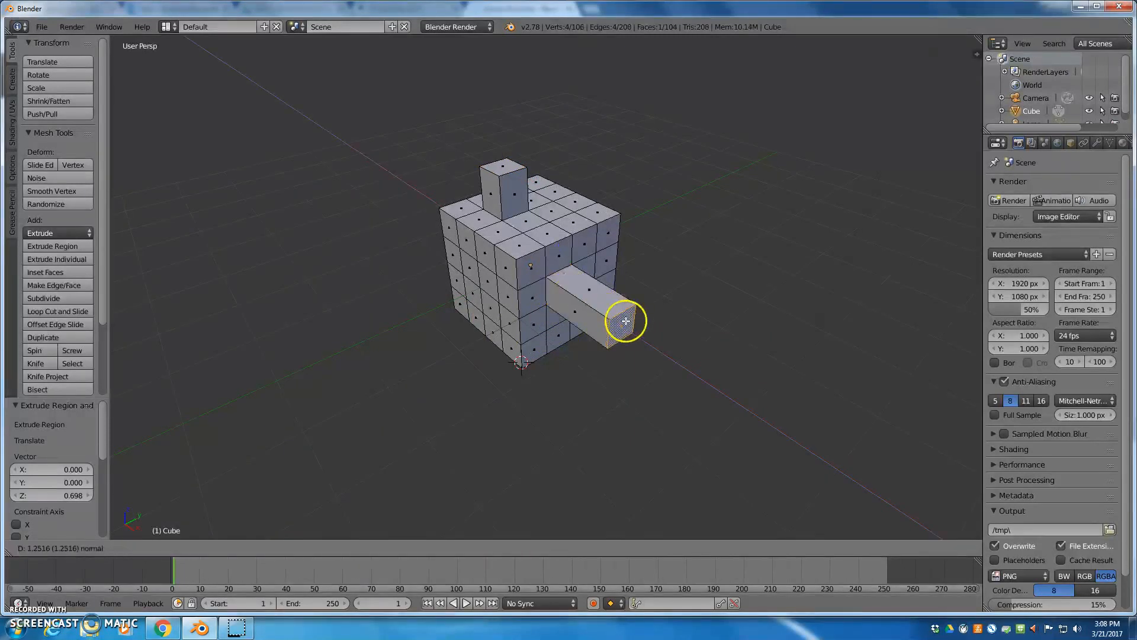
# Add 10 evenly spaced, unslid horizontal loop cuts around the cube's lowest row of faces.
pyautogui.moveTo(543, 429); pyautogui.dragTo(587, 343, button='middle')
pyautogui.rightClick(586, 341)
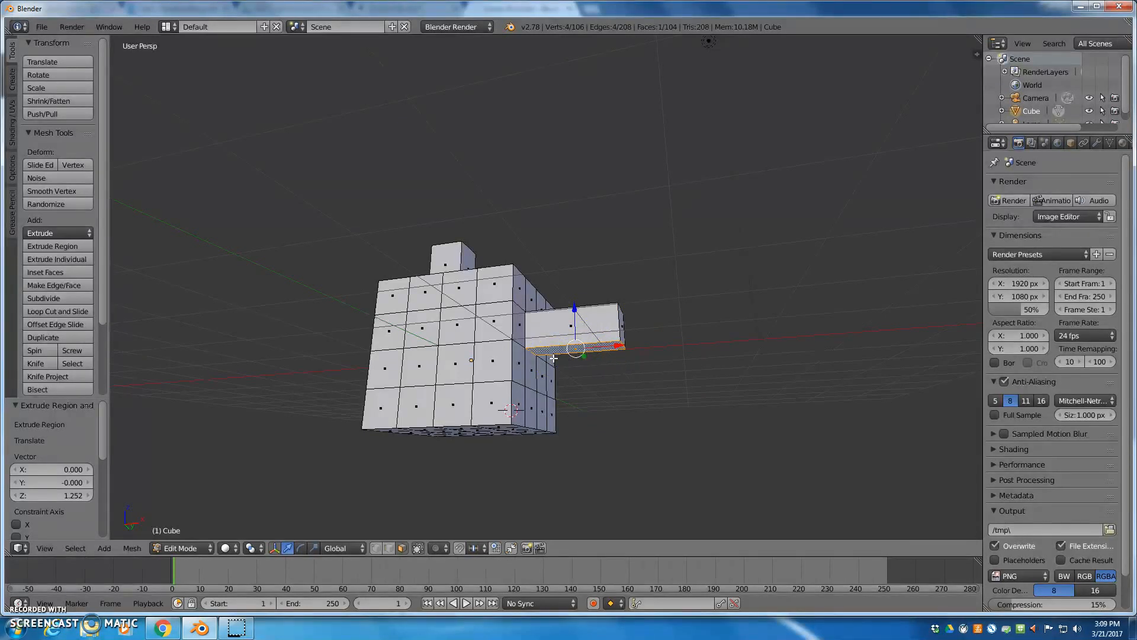
pyautogui.moveTo(553, 342); pyautogui.dragTo(599, 369, button='middle')
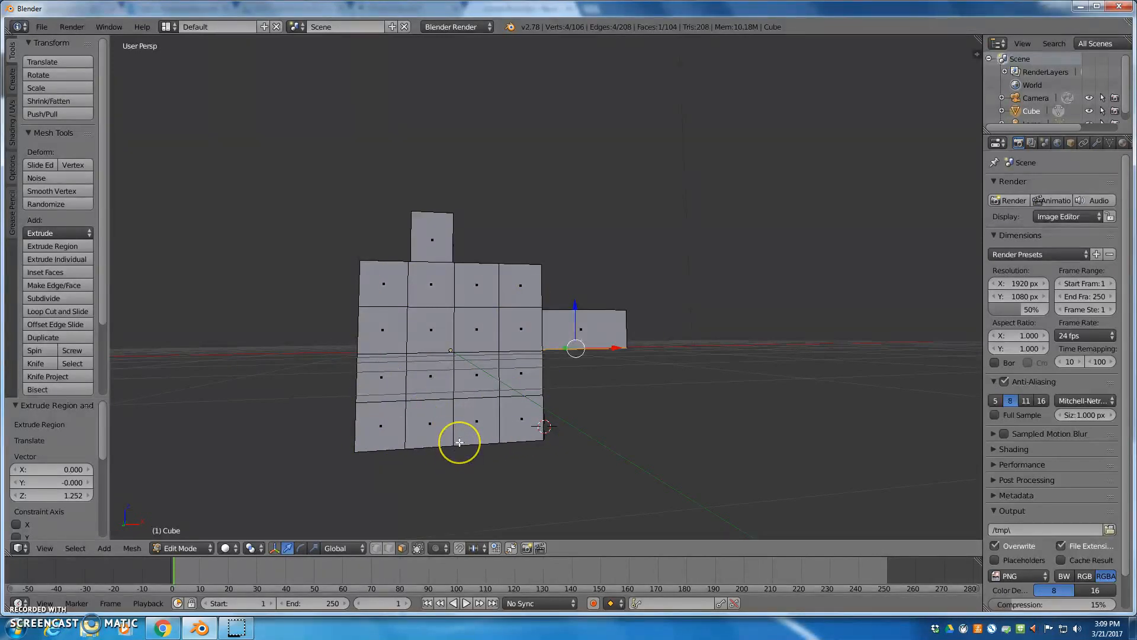
pyautogui.hotkey('ctrl', 'r')
pyautogui.scroll(3, 447, 425)
pyautogui.scroll(6, 447, 425)
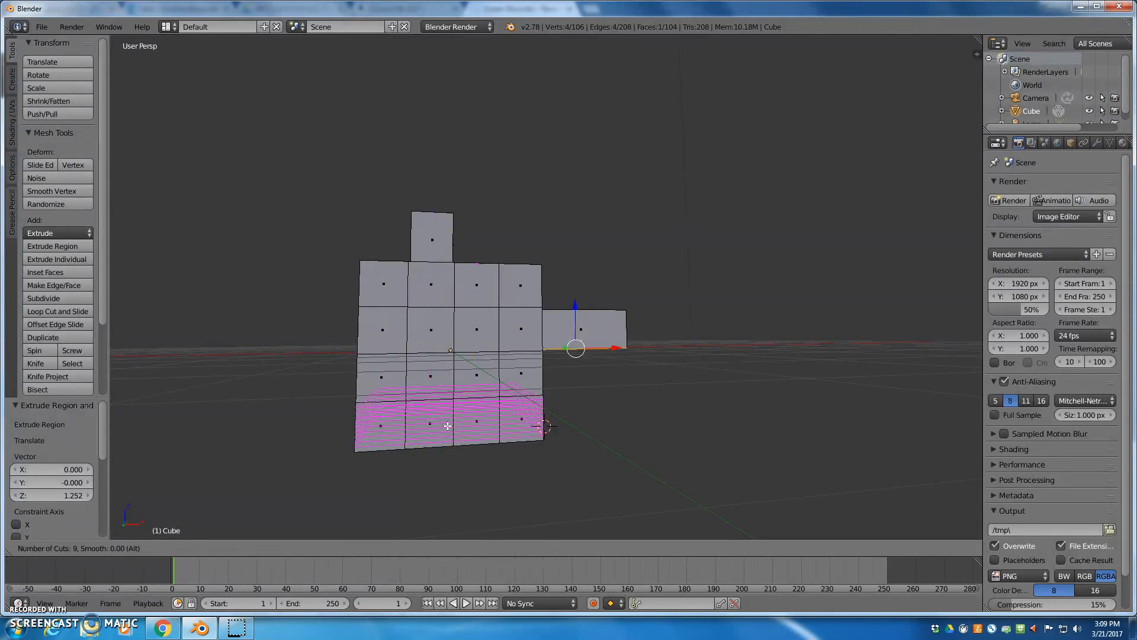
pyautogui.click(447, 426)
pyautogui.rightClick(448, 425)
# Add one horizontal loop cut around the cube and arm, slid down close to the arm's lower edge.
pyautogui.moveTo(548, 445); pyautogui.dragTo(383, 436, button='middle')
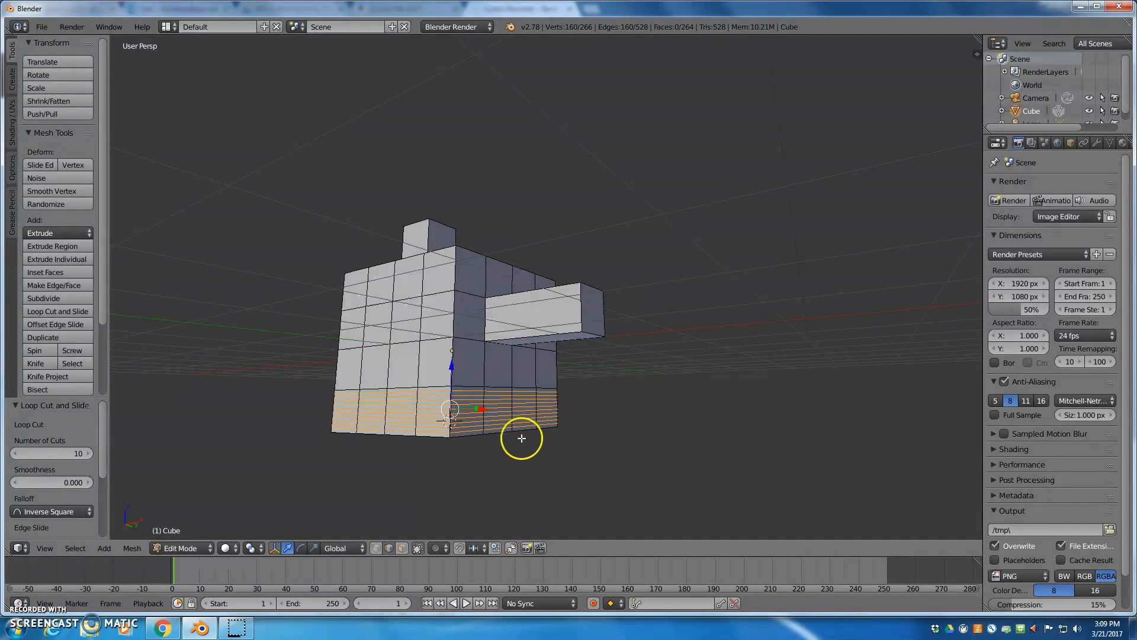
pyautogui.moveTo(490, 439); pyautogui.dragTo(541, 439, button='middle')
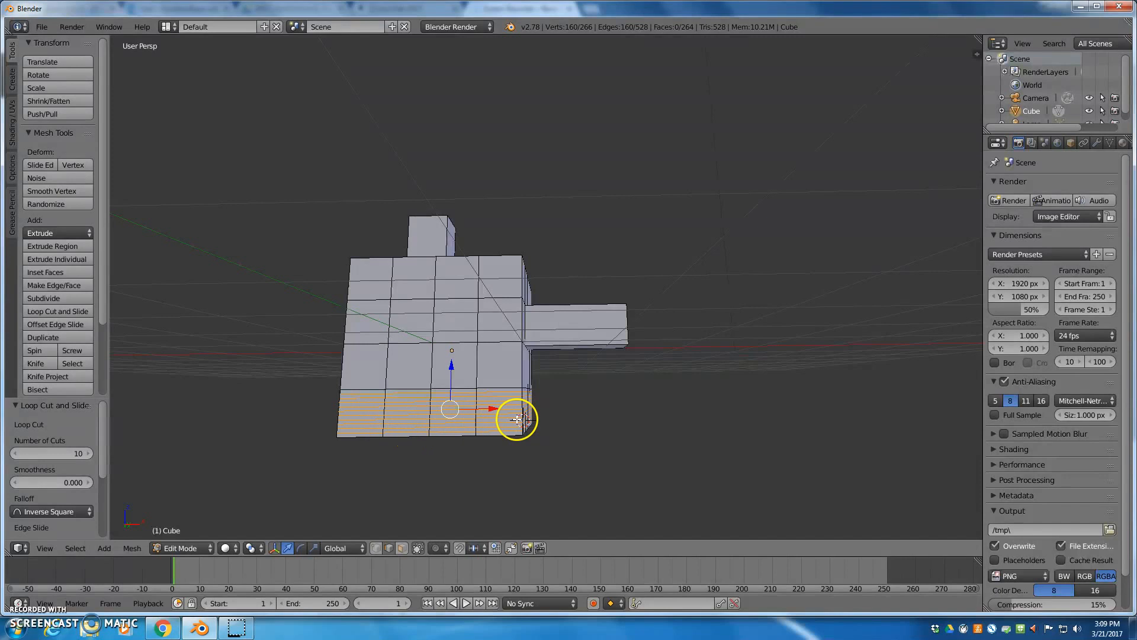
pyautogui.moveTo(563, 401); pyautogui.dragTo(560, 411, button='middle')
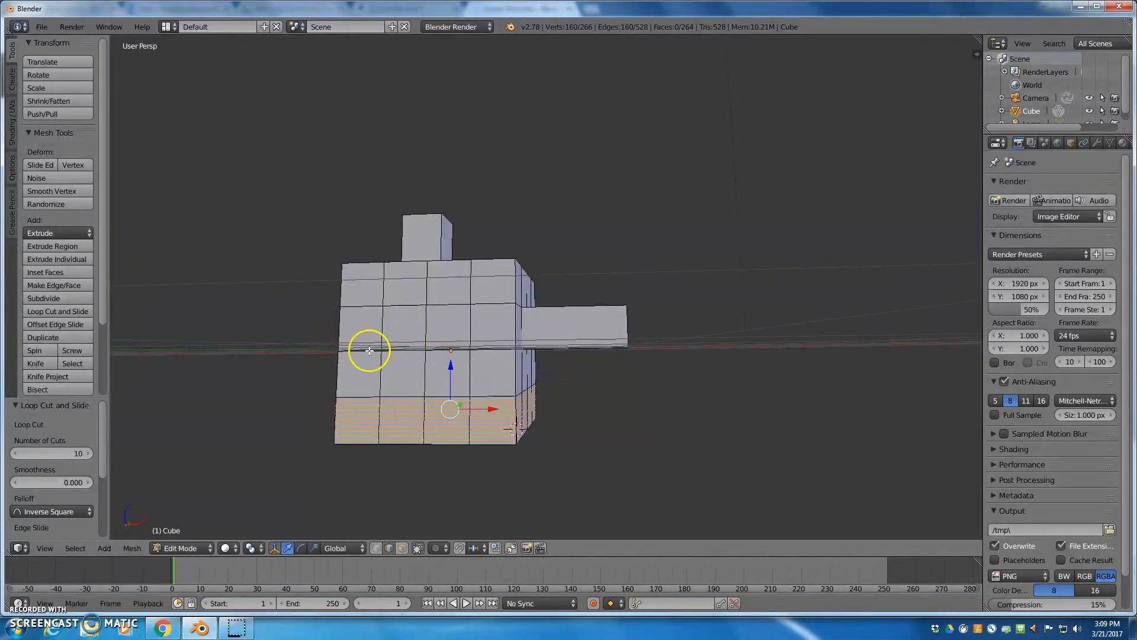
pyautogui.moveTo(450, 356); pyautogui.dragTo(474, 355, button='middle')
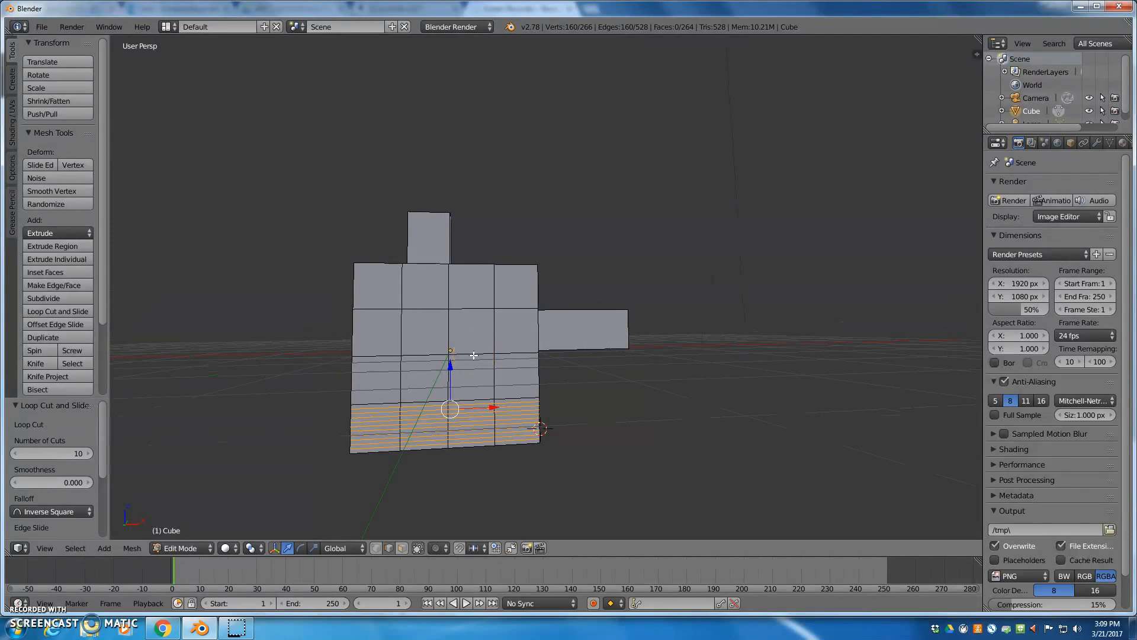
pyautogui.hotkey('ctrl', 'r')
pyautogui.moveTo(490, 343); pyautogui.dragTo(495, 359)
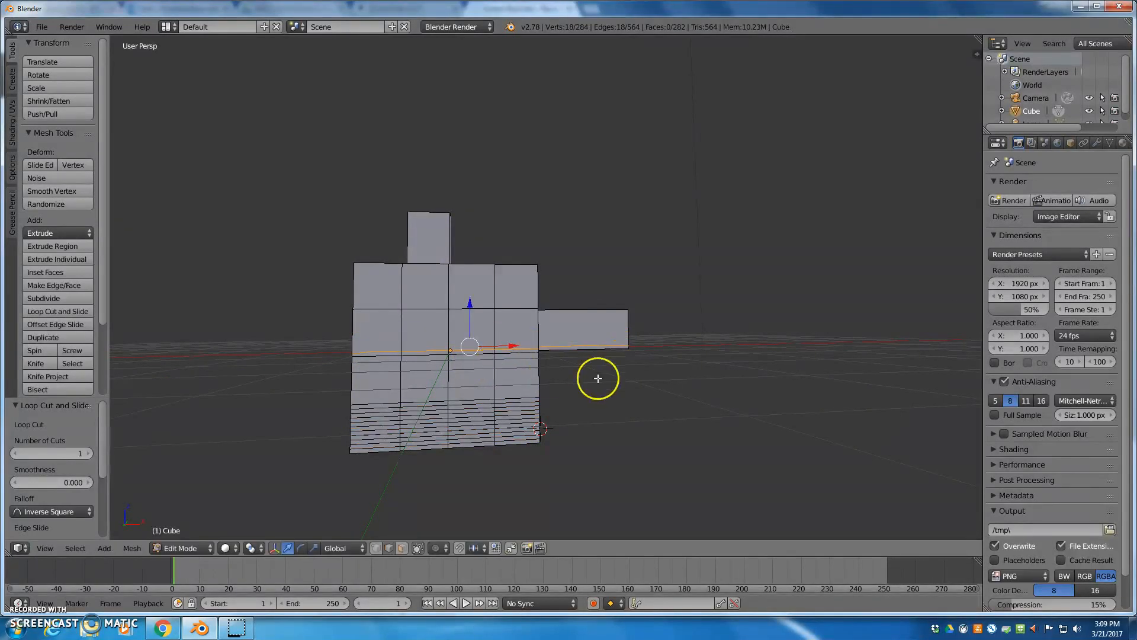
# Switch back to face selection and extrude the arm's end face outward by about 0.27.
pyautogui.moveTo(596, 376); pyautogui.dragTo(587, 378, button='middle')
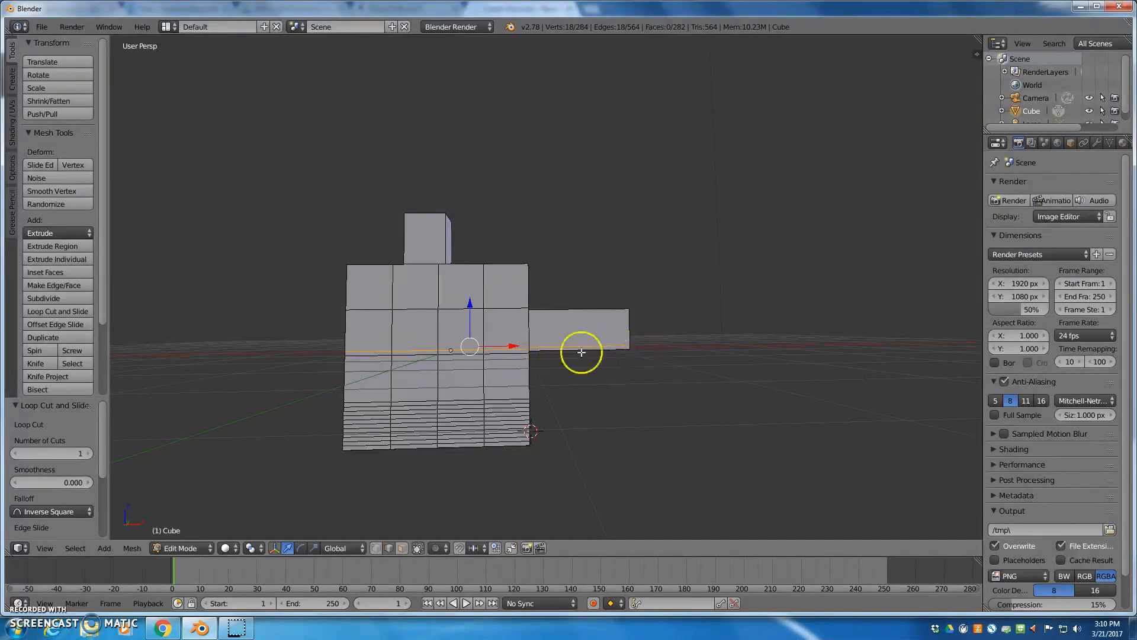
pyautogui.moveTo(587, 353)
pyautogui.mouseDown(button='middle')
pyautogui.moveTo(552, 348)
pyautogui.moveTo(580, 368)
pyautogui.mouseUp(button='middle')
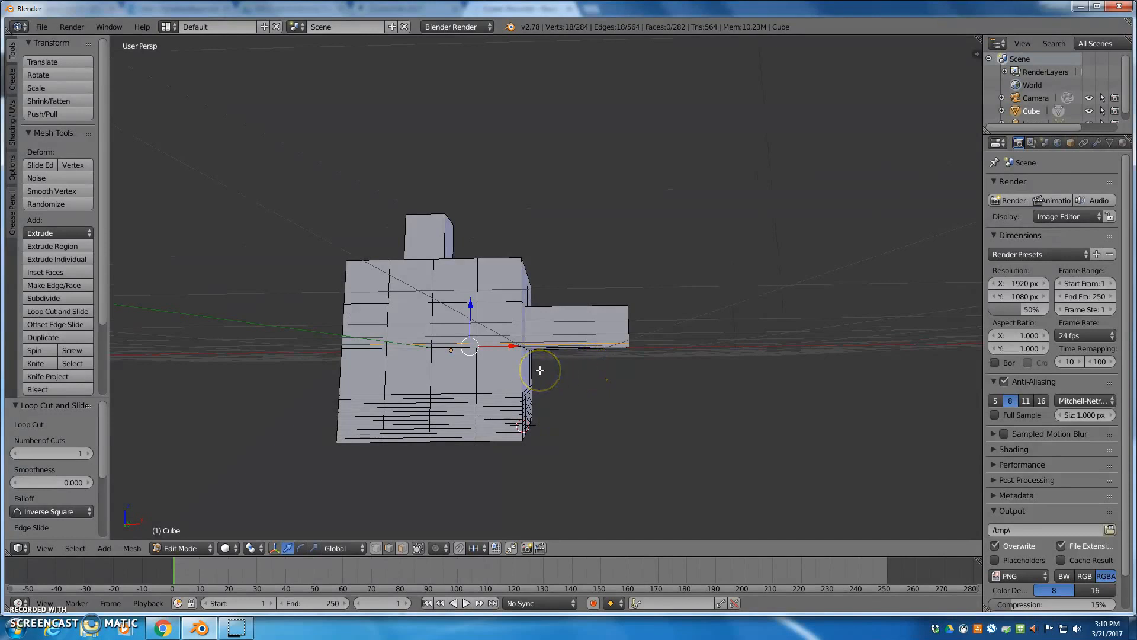
pyautogui.click(403, 548)
pyautogui.moveTo(655, 330); pyautogui.dragTo(622, 330, button='middle')
pyautogui.rightClick(599, 329)
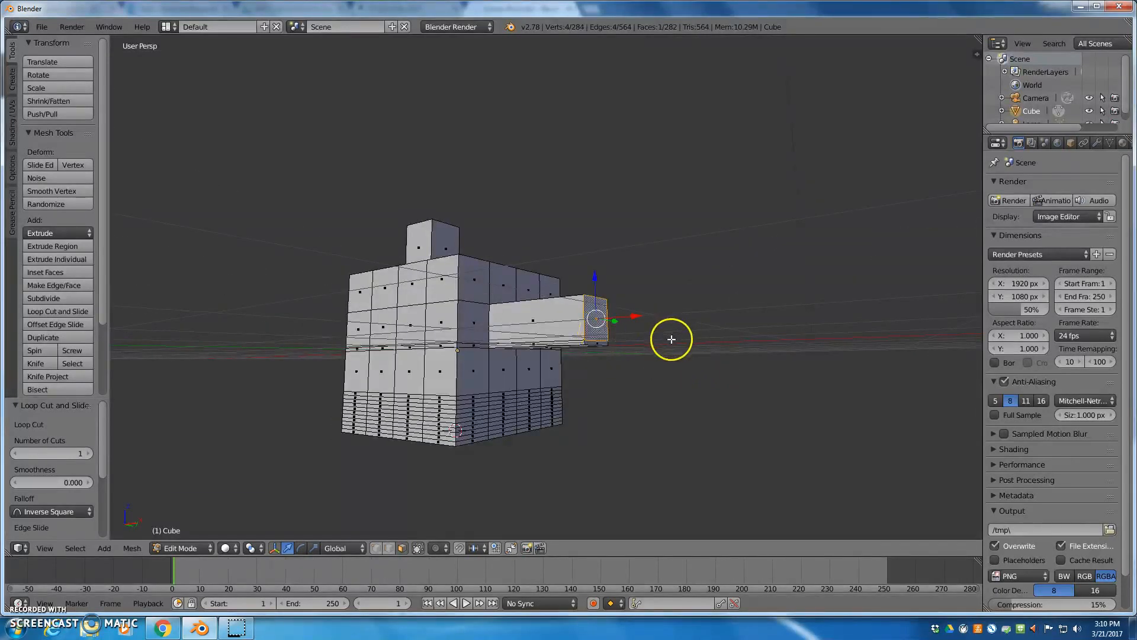
pyautogui.press('e')
pyautogui.click(693, 338)
# Extrude the underside face of the arm's new end section downward by about 1.27 to form a leg.
pyautogui.moveTo(609, 361); pyautogui.dragTo(617, 338, button='middle')
pyautogui.press('e')
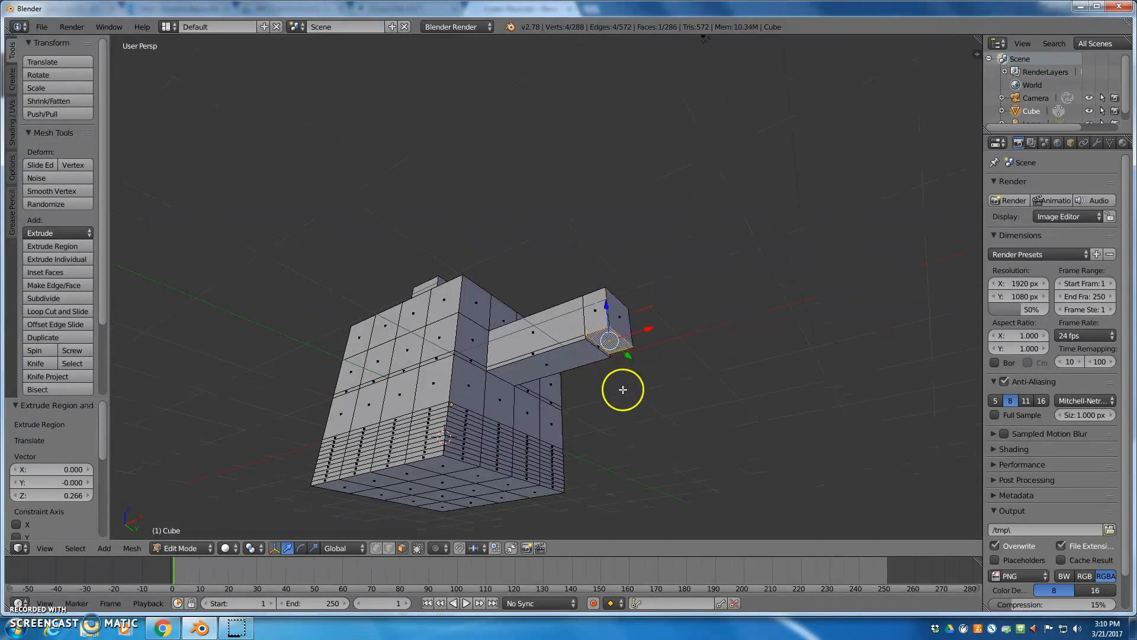
pyautogui.click(611, 525)
# In front view, raise the leg's bottom face along Z by about 0.136 and 0.082 to align with the cube's base.
pyautogui.moveTo(611, 525); pyautogui.dragTo(761, 431, button='middle')
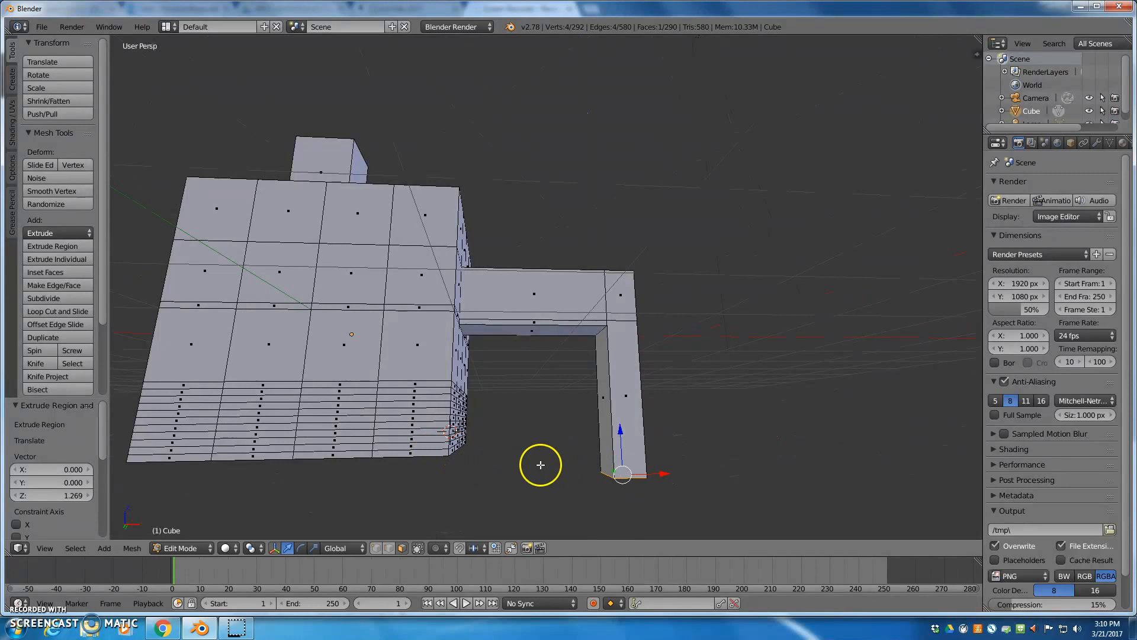
pyautogui.moveTo(619, 436); pyautogui.dragTo(624, 411)
pyautogui.press('KP_1')
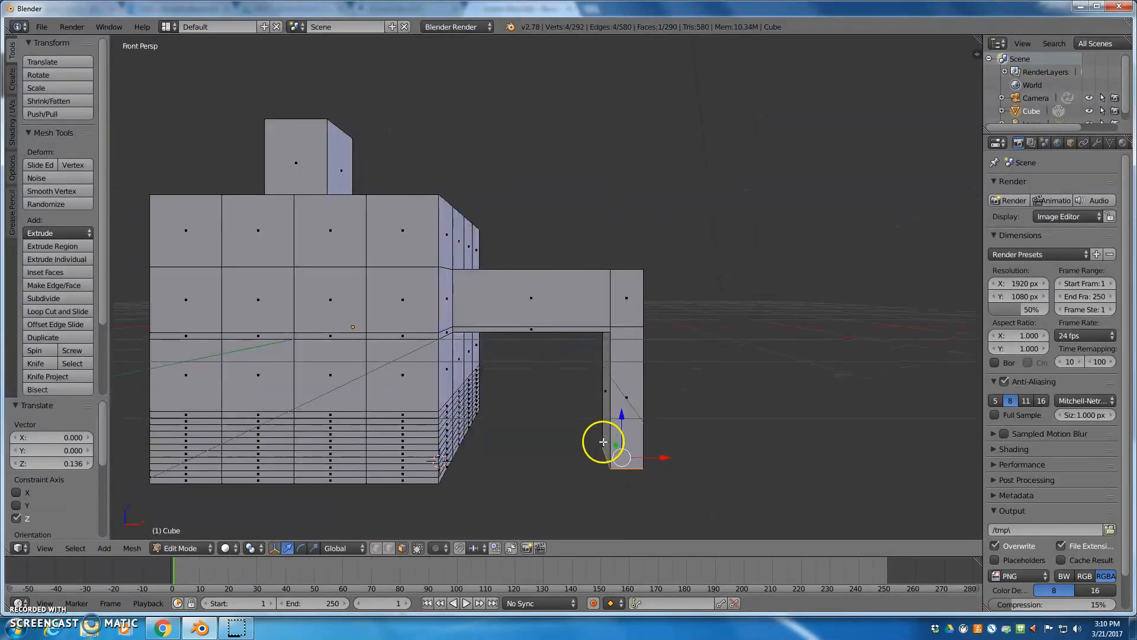
pyautogui.scroll(-3, 617, 447)
pyautogui.moveTo(596, 358); pyautogui.dragTo(596, 351)
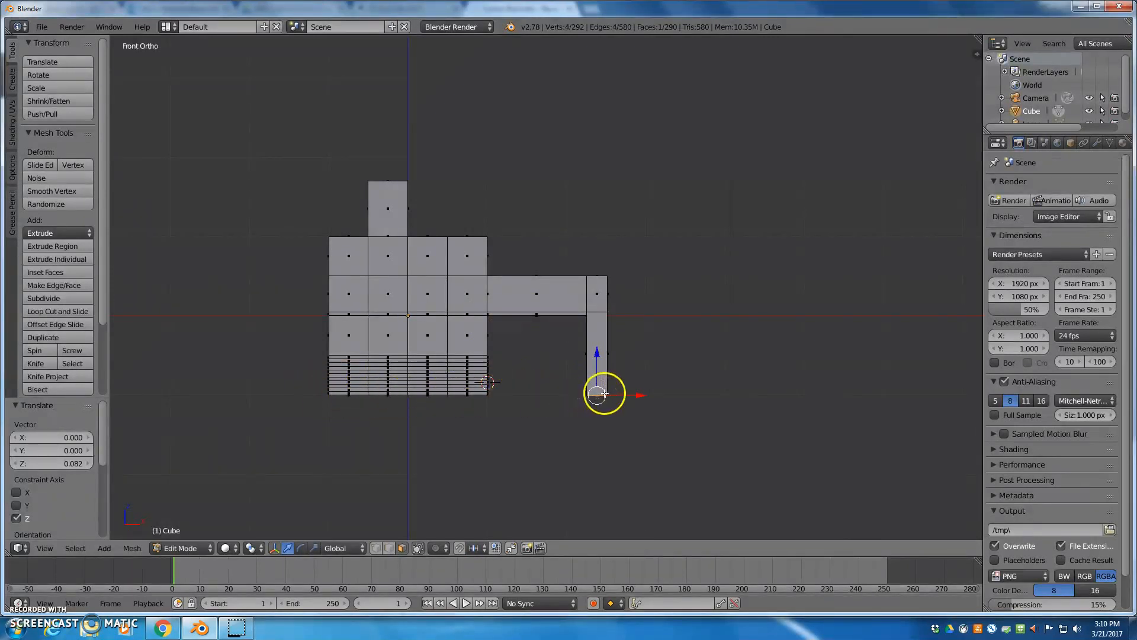
# Add 21 evenly spaced horizontal loop cuts along the vertical leg.
pyautogui.hotkey('ctrl', 'r')
pyautogui.click(611, 370)
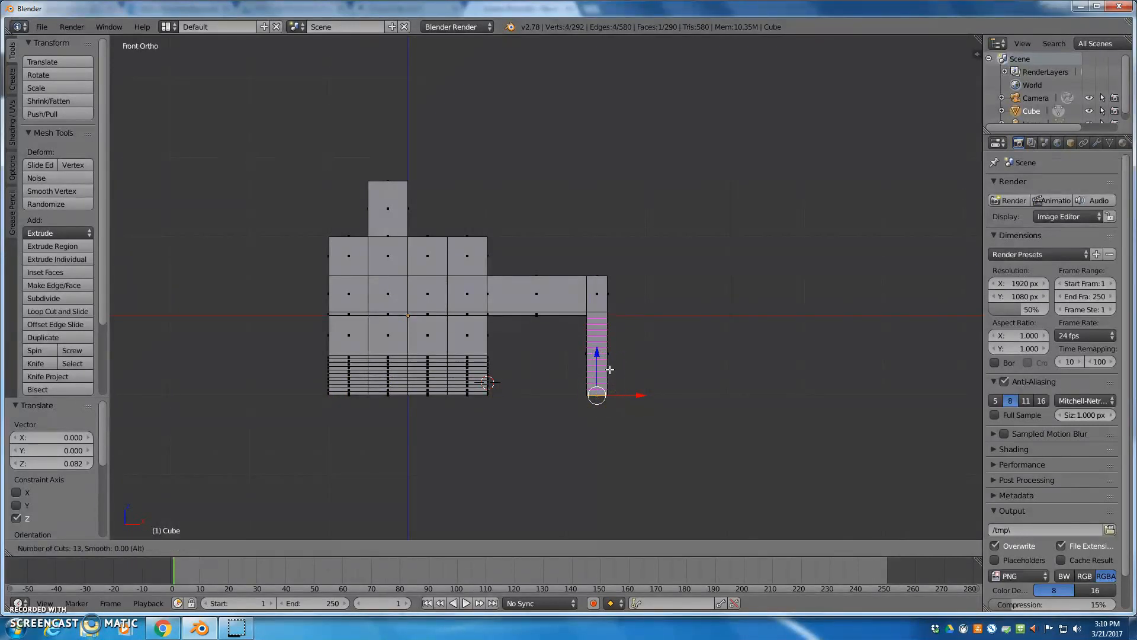
pyautogui.click(610, 370)
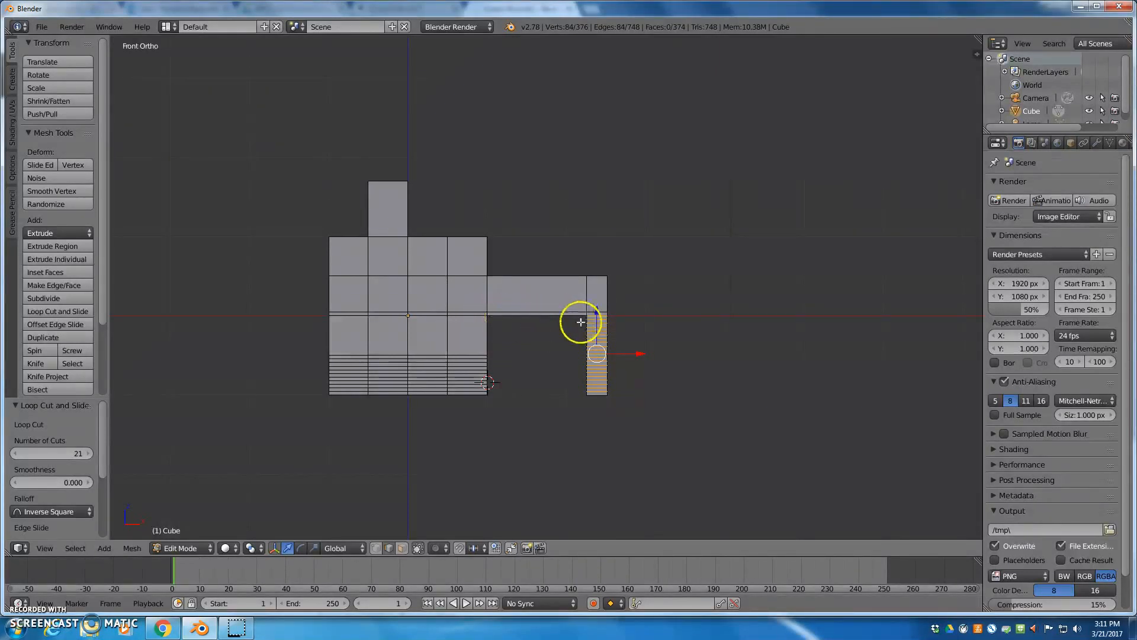
# Switch to face selection and extrude an inner second-row face on the cube's front side outward by about 1.12.
pyautogui.moveTo(485, 325); pyautogui.dragTo(566, 363, button='middle')
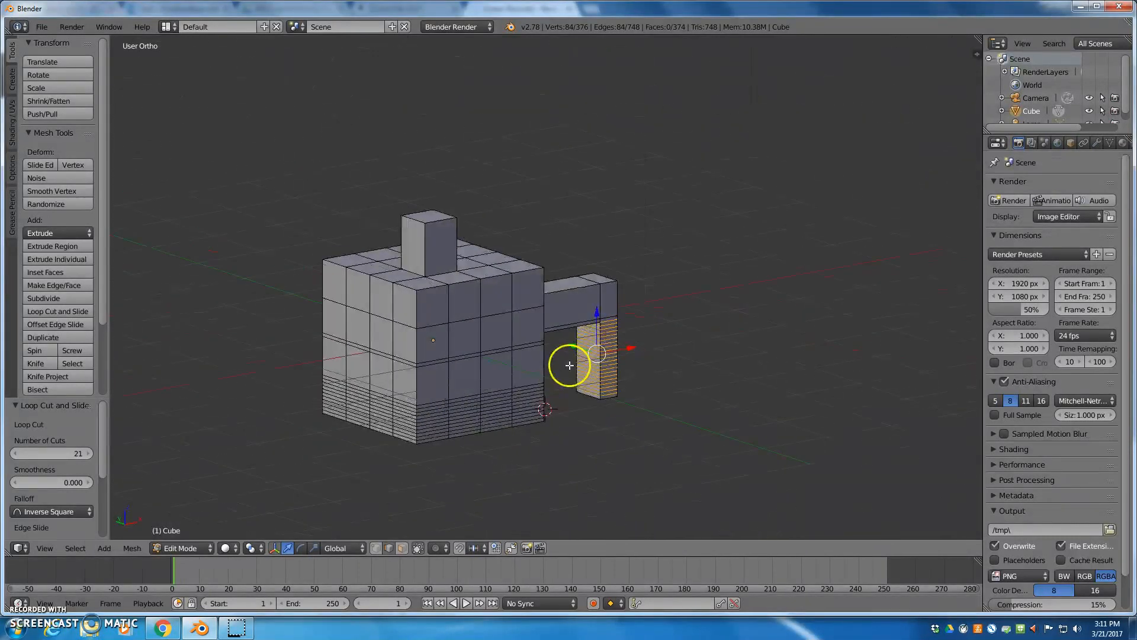
pyautogui.click(402, 547)
pyautogui.rightClick(499, 341)
pyautogui.moveTo(488, 396); pyautogui.dragTo(556, 386, button='middle')
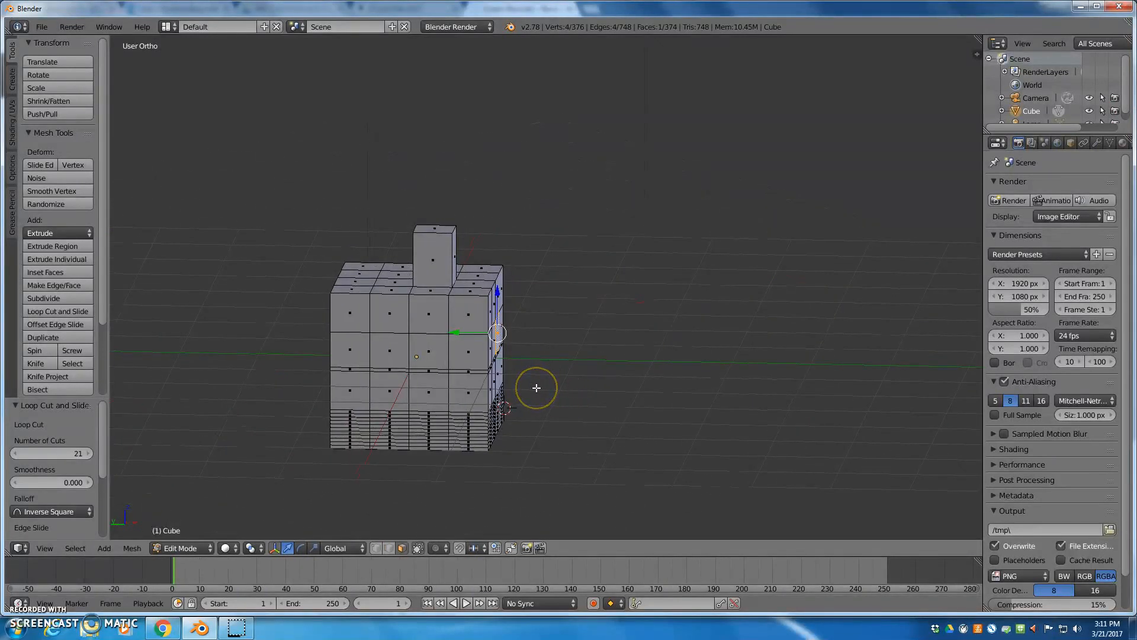
pyautogui.press('e')
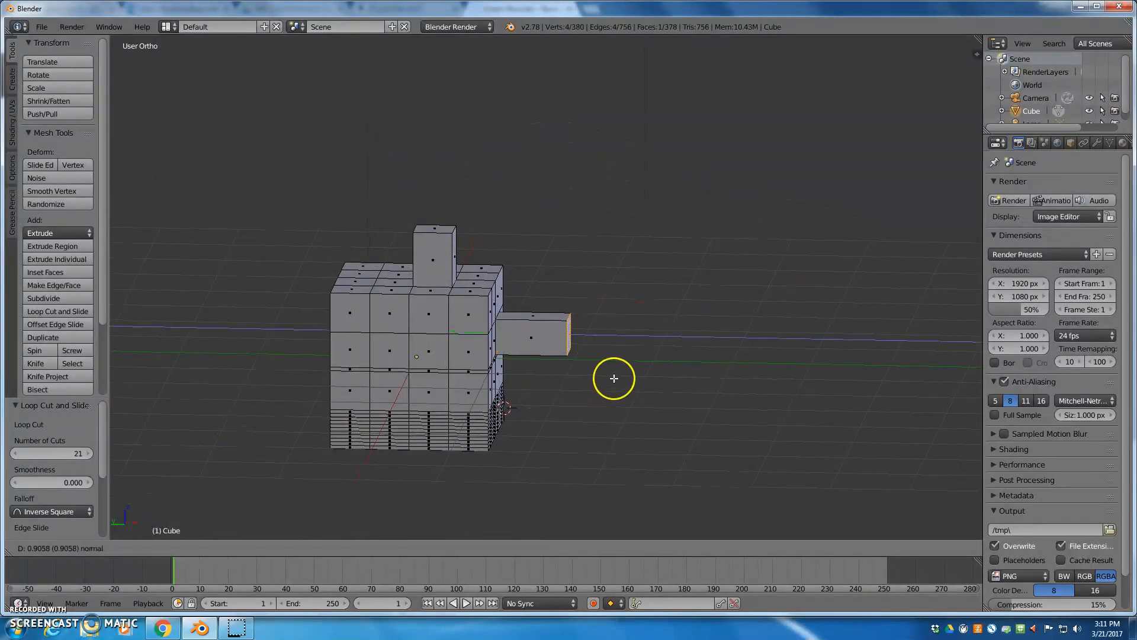
pyautogui.click(621, 378)
# Slant the front arm upward by moving its end face along Z by about 0.876 and another 0.224.
pyautogui.press('g')
pyautogui.press('z')
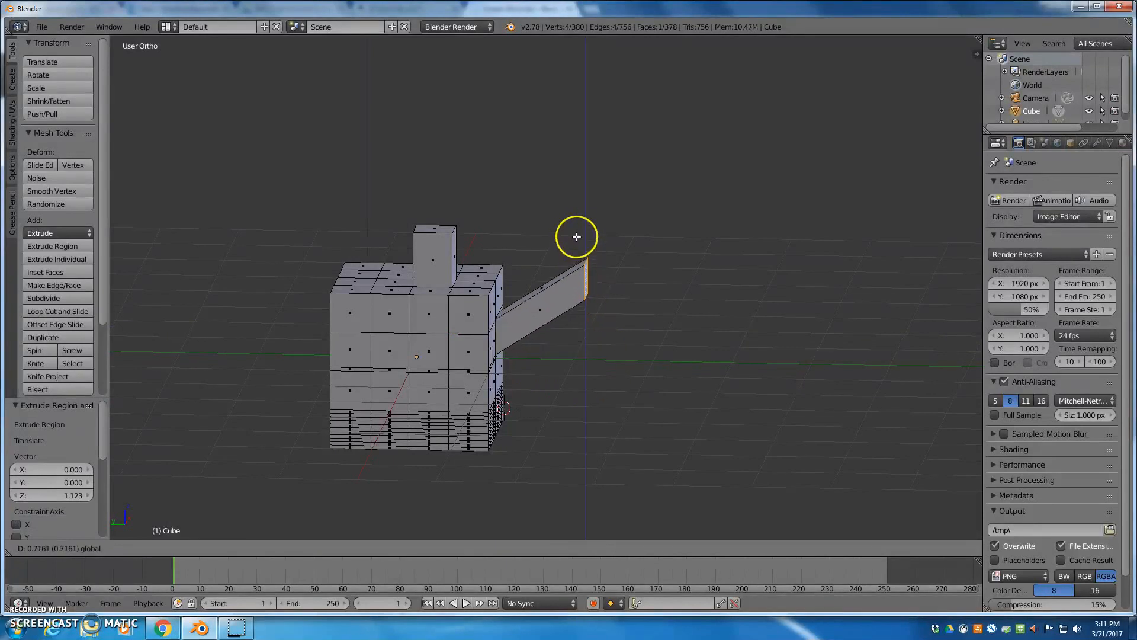
pyautogui.click(569, 225)
pyautogui.press('KP_1')
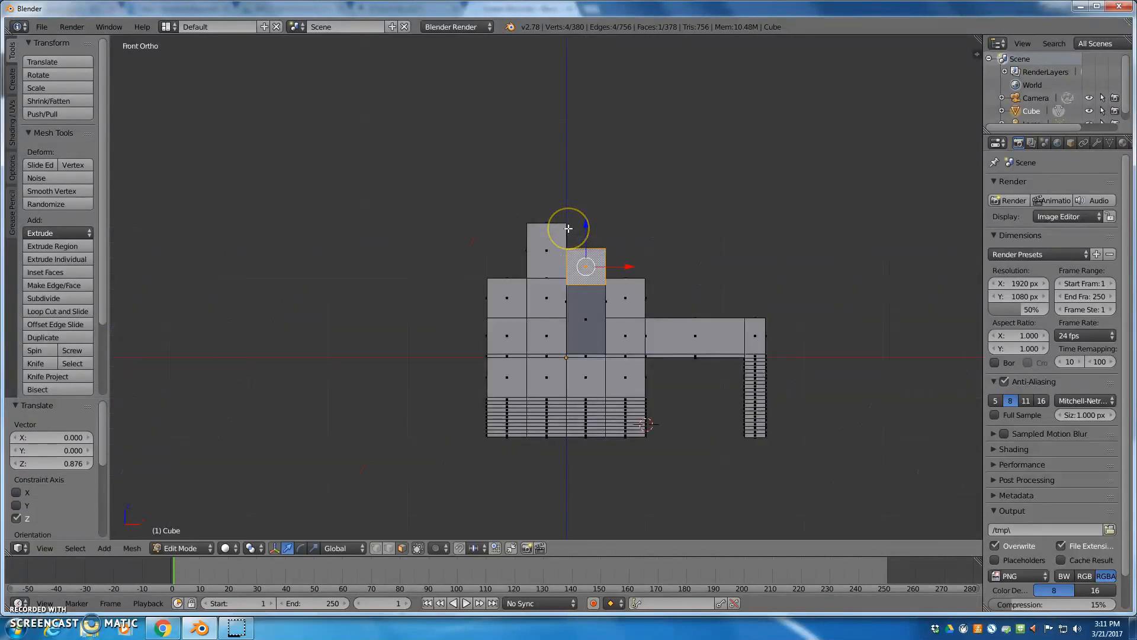
pyautogui.press('KP_3')
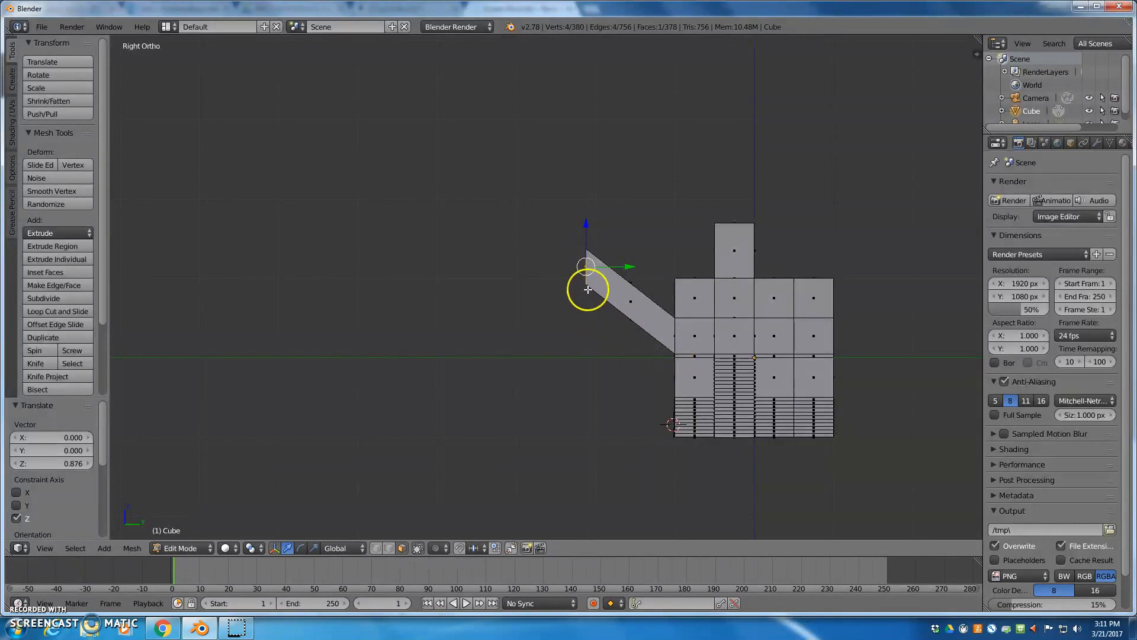
pyautogui.moveTo(585, 226); pyautogui.dragTo(586, 210)
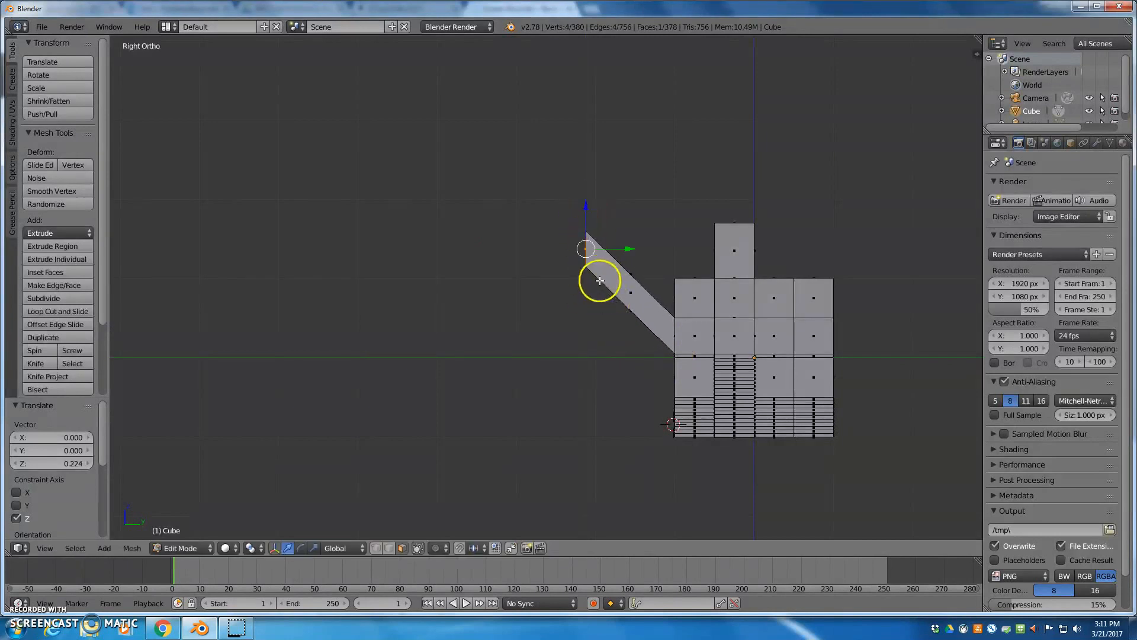
pyautogui.scroll(4, 634, 371)
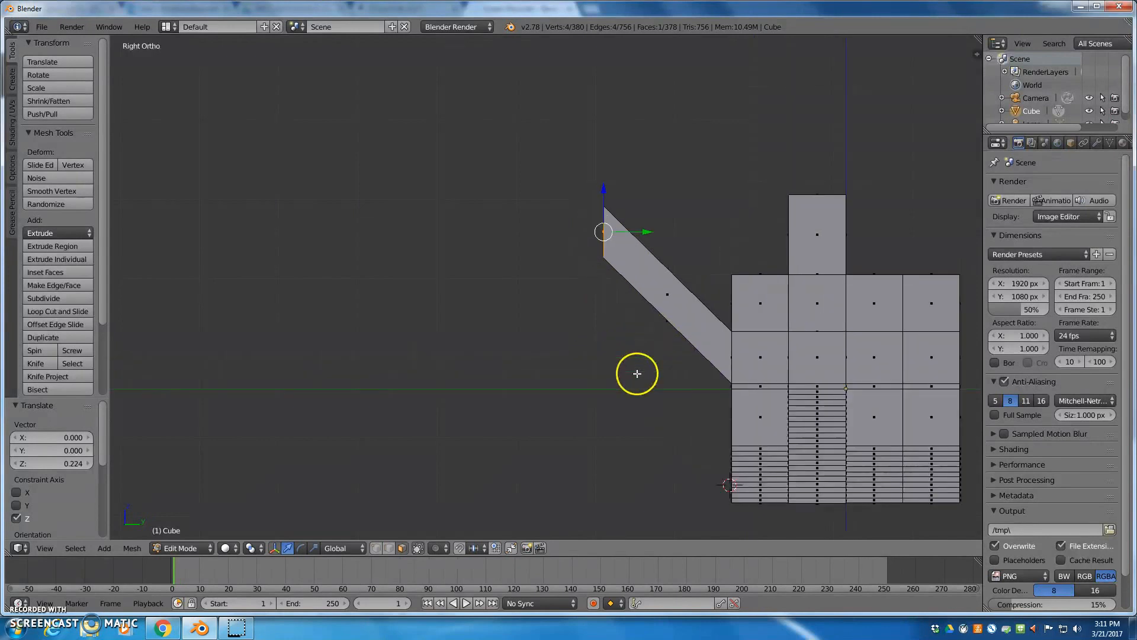
pyautogui.keyDown('shift'); pyautogui.moveTo(707, 401); pyautogui.dragTo(472, 338, button='middle'); pyautogui.keyUp('shift')
pyautogui.scroll(1, 433, 287)
pyautogui.scroll(-2, 433, 288)
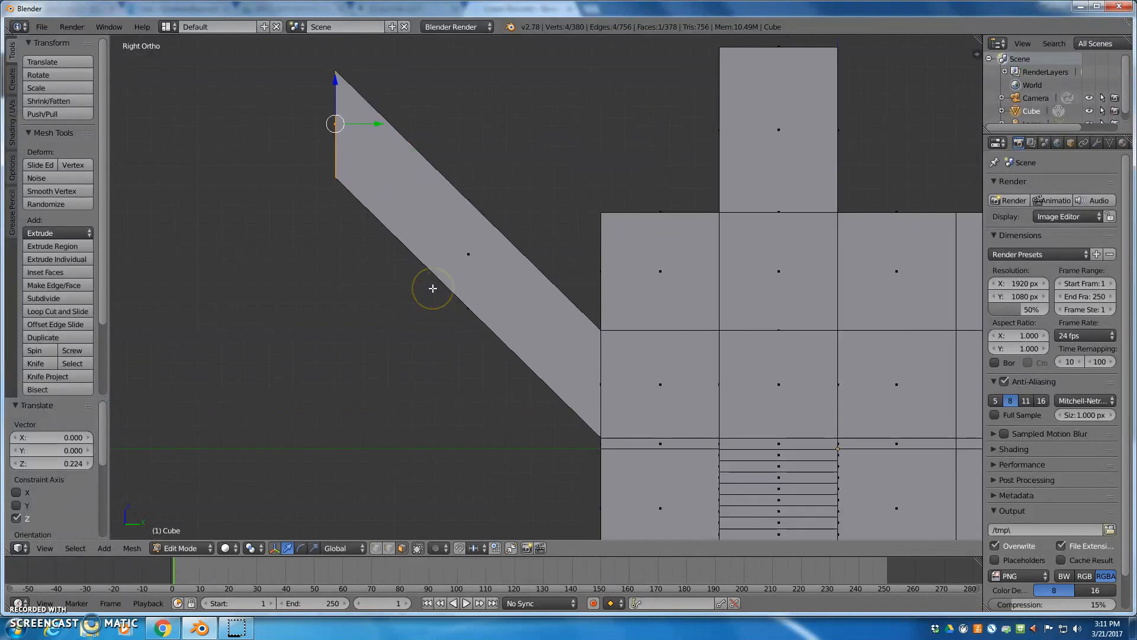
pyautogui.scroll(1, 433, 288)
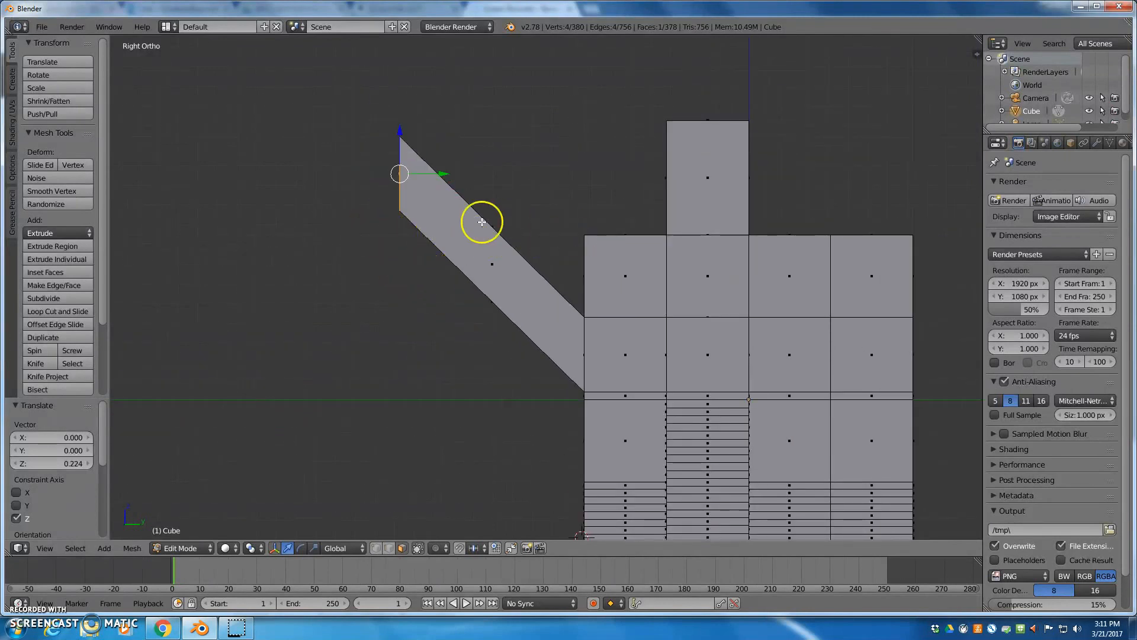
pyautogui.scroll(-1, 418, 396)
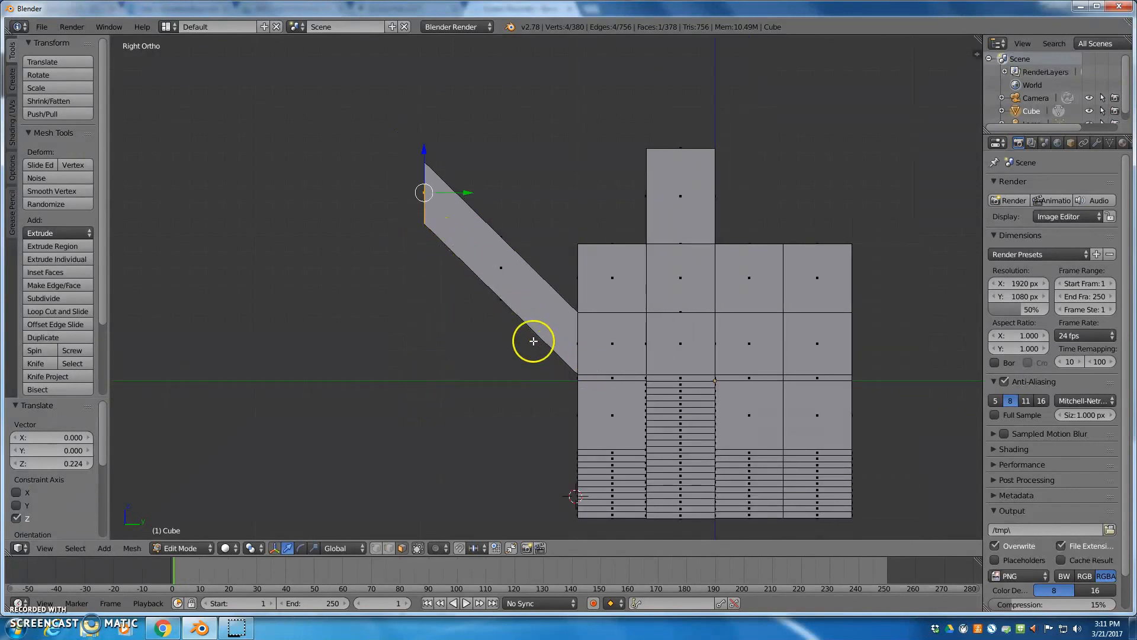
# Adjust the front arm's slant by moving its end face along Z by about 0.074, 0.739 and -0.662, with a final small raise.
pyautogui.moveTo(433, 152); pyautogui.dragTo(427, 142)
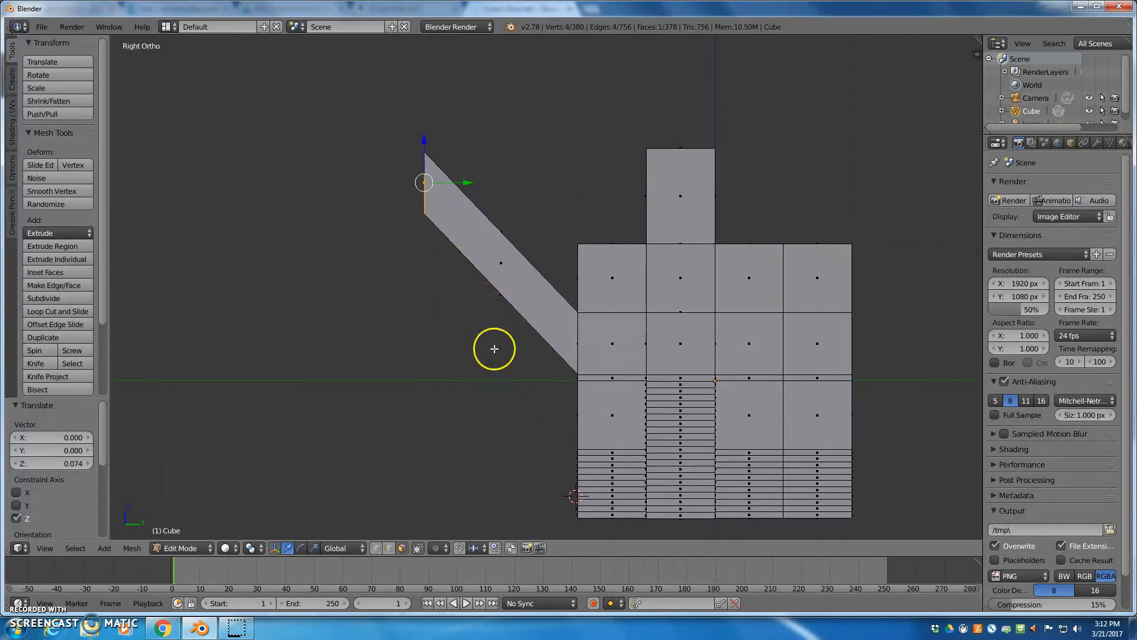
pyautogui.moveTo(424, 137); pyautogui.dragTo(465, 117)
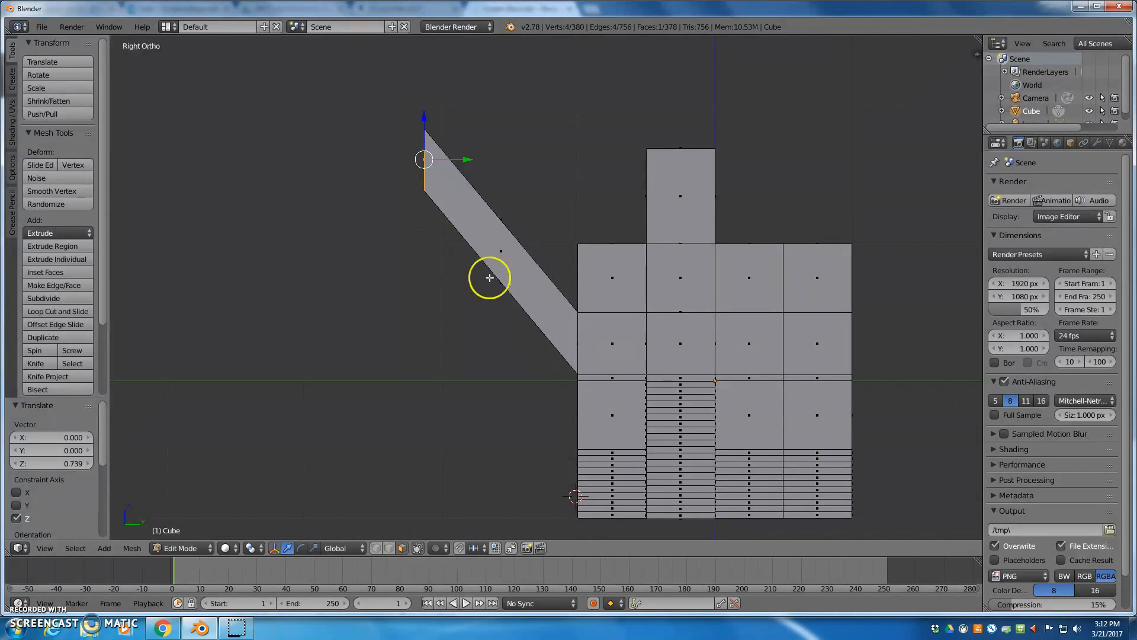
pyautogui.moveTo(426, 132); pyautogui.dragTo(427, 208)
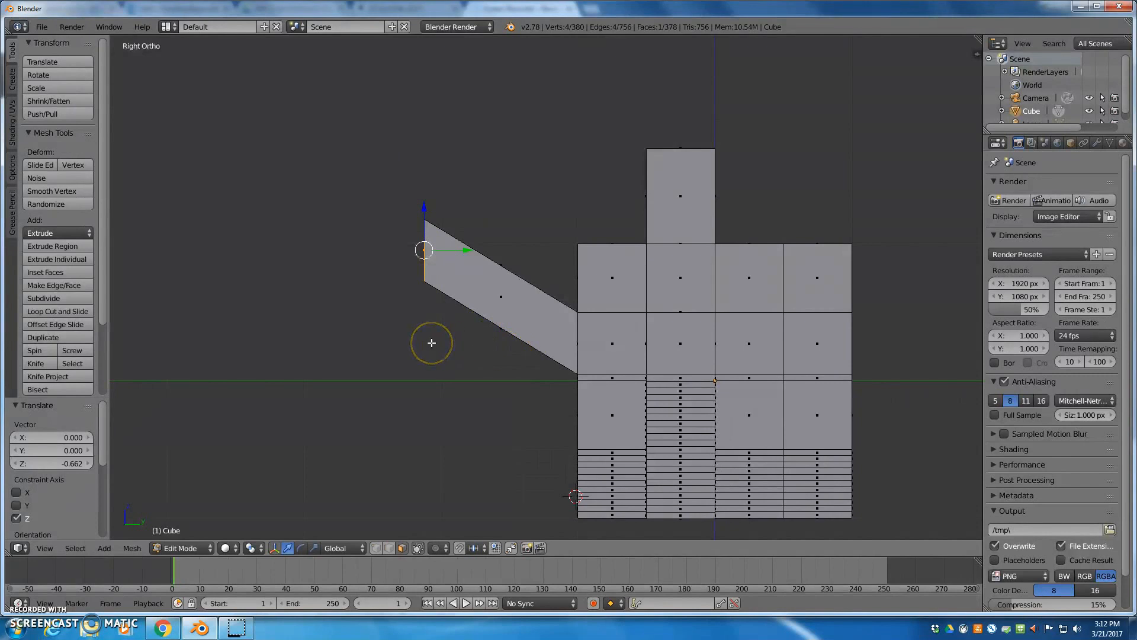
pyautogui.rightClick(382, 338)
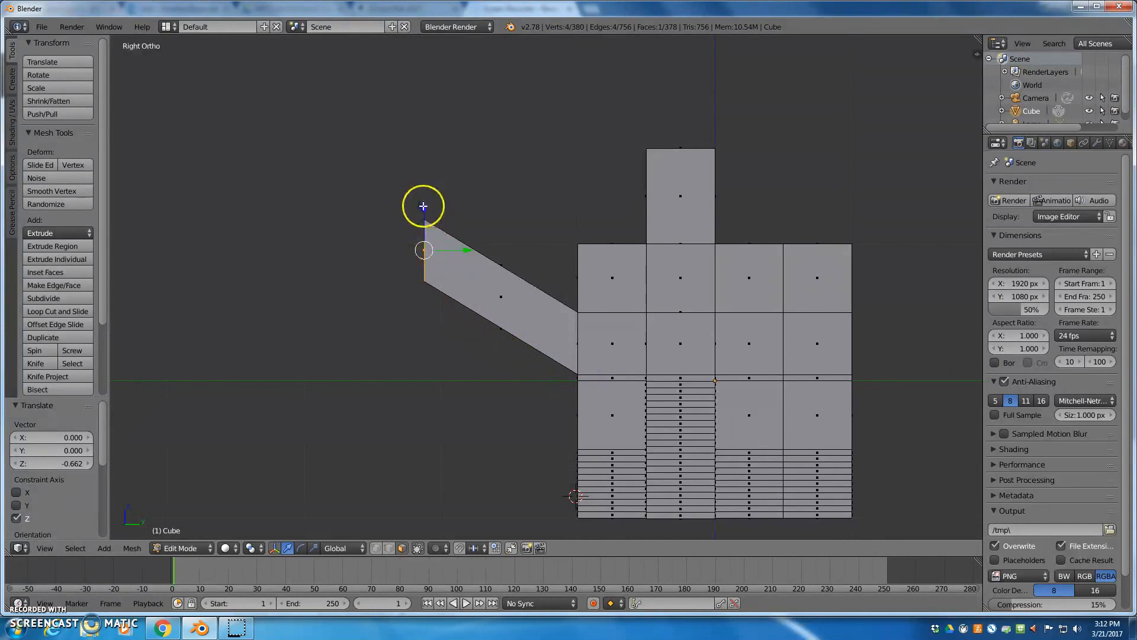
pyautogui.press('g')
pyautogui.press('z')
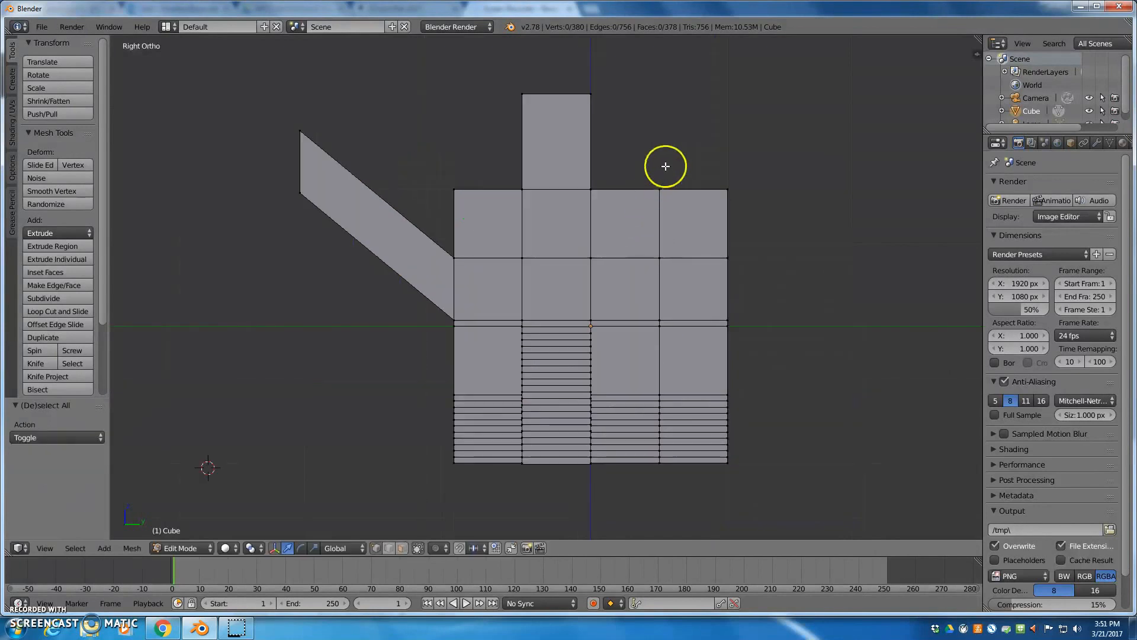
# Select the vertex at the near base corner of the top pillar and raise it along Z by about 0.196.
pyautogui.moveTo(667, 155); pyautogui.dragTo(586, 183, button='middle')
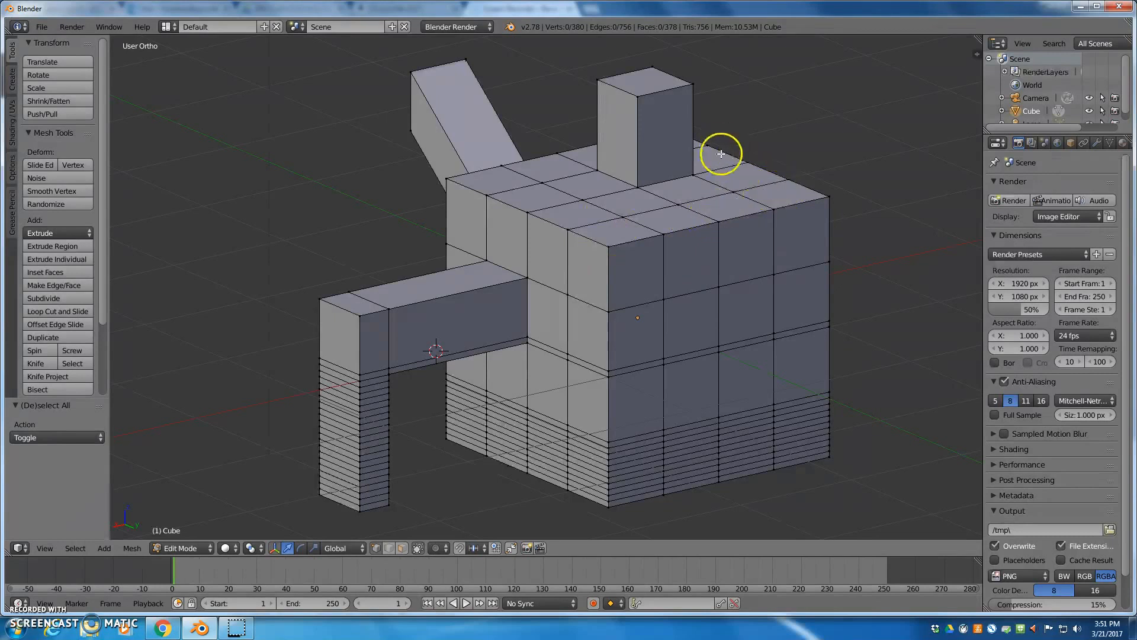
pyautogui.rightClick(638, 185)
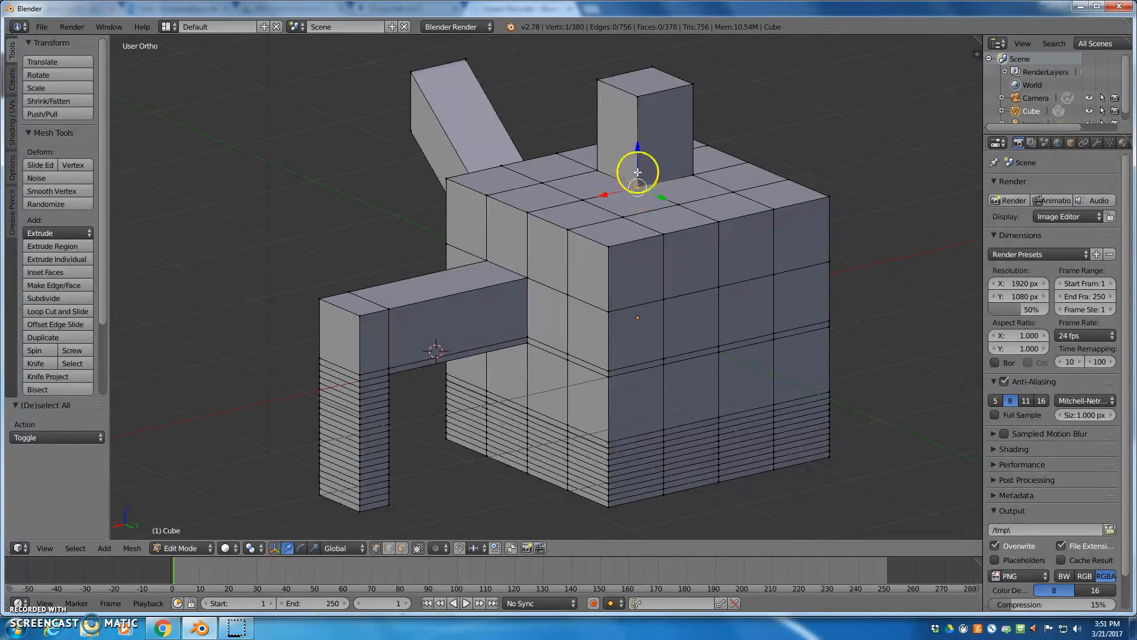
pyautogui.press('g')
pyautogui.press('z')
pyautogui.click(641, 120)
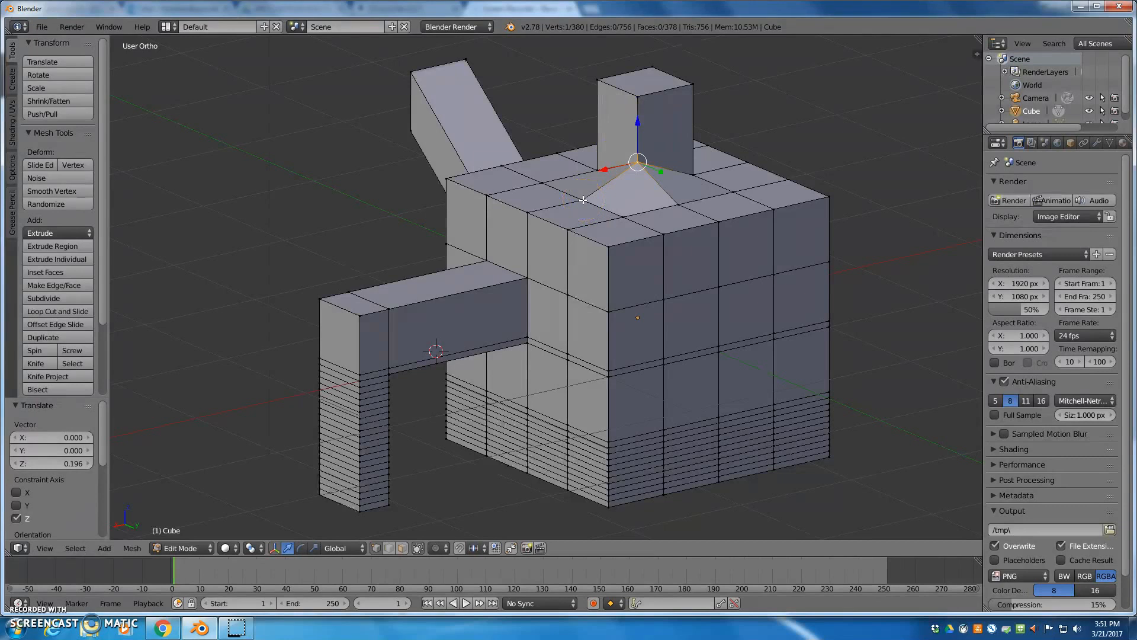
# Select the inner top vertices around the pillar's base as well and shift them together along Z, ending with about -0.030.
pyautogui.keyDown('shift'); pyautogui.rightClick(679, 205); pyautogui.keyUp('shift')
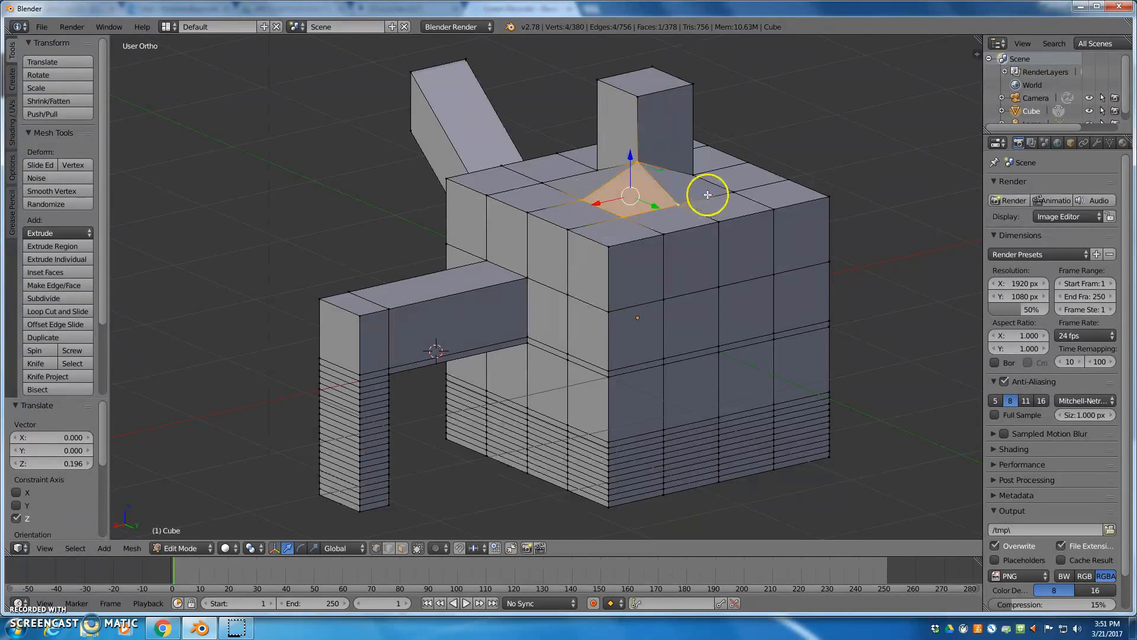
pyautogui.keyDown('shift'); pyautogui.rightClick(734, 191); pyautogui.keyUp('shift')
pyautogui.keyDown('shift'); pyautogui.rightClick(696, 174); pyautogui.keyUp('shift')
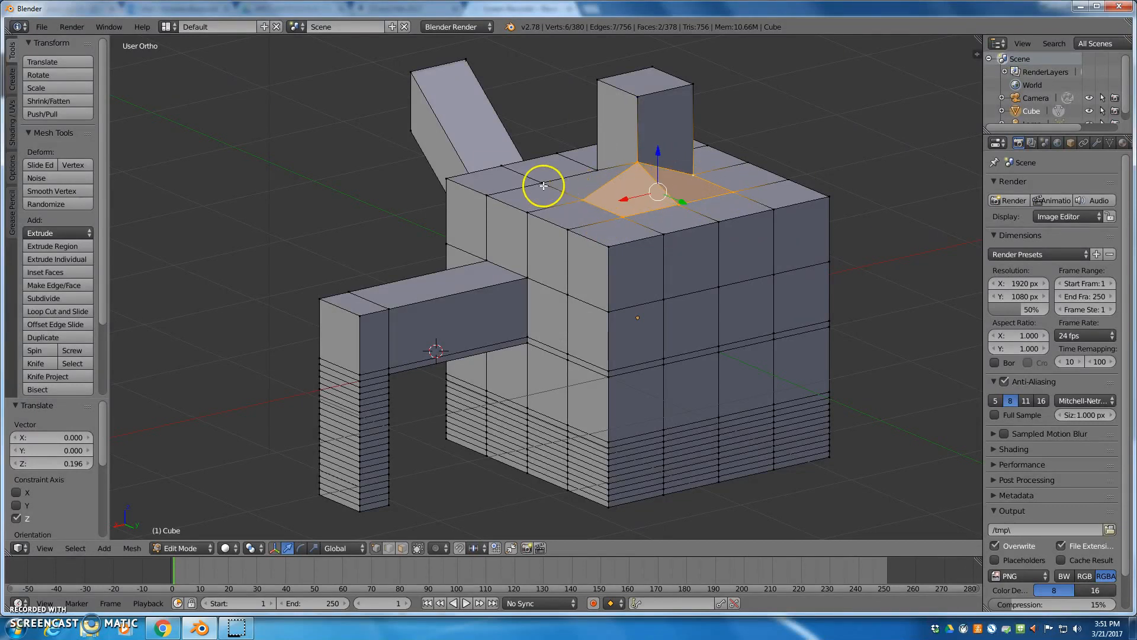
pyautogui.moveTo(543, 183); pyautogui.dragTo(666, 190, button='middle')
pyautogui.keyDown('shift'); pyautogui.rightClick(587, 234); pyautogui.keyUp('shift')
pyautogui.moveTo(561, 236); pyautogui.dragTo(561, 249, button='middle')
pyautogui.keyDown('shift'); pyautogui.rightClick(566, 256); pyautogui.keyUp('shift')
pyautogui.moveTo(662, 245); pyautogui.dragTo(537, 220, button='middle')
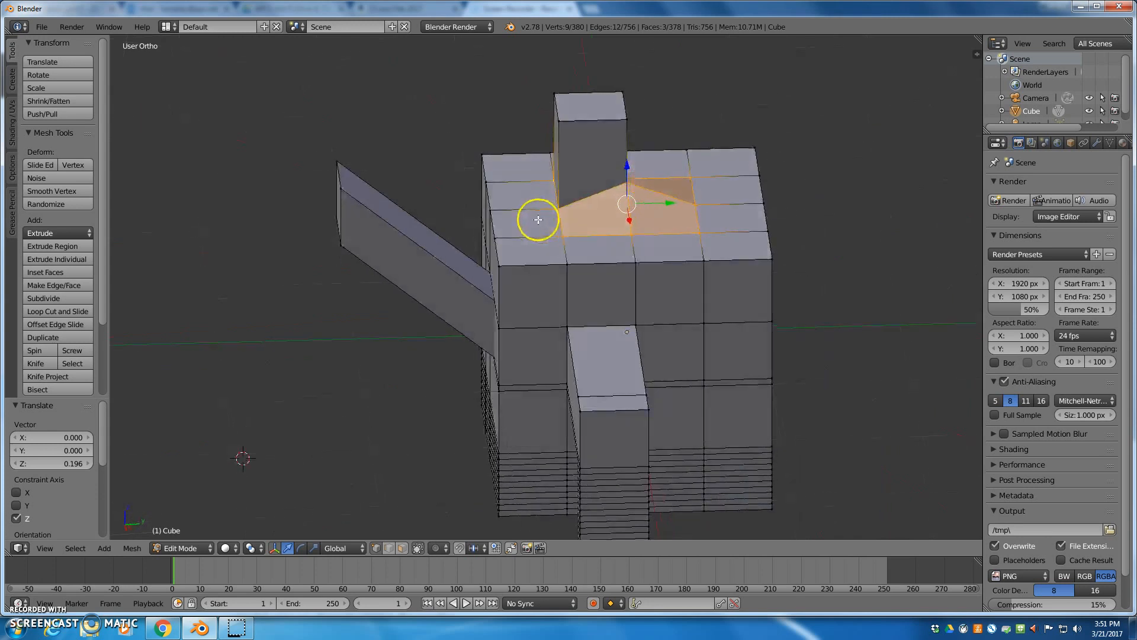
pyautogui.moveTo(628, 167); pyautogui.dragTo(675, 173)
pyautogui.moveTo(668, 198); pyautogui.dragTo(567, 172, button='middle')
pyautogui.moveTo(625, 143); pyautogui.dragTo(628, 147)
pyautogui.rightClick(650, 173)
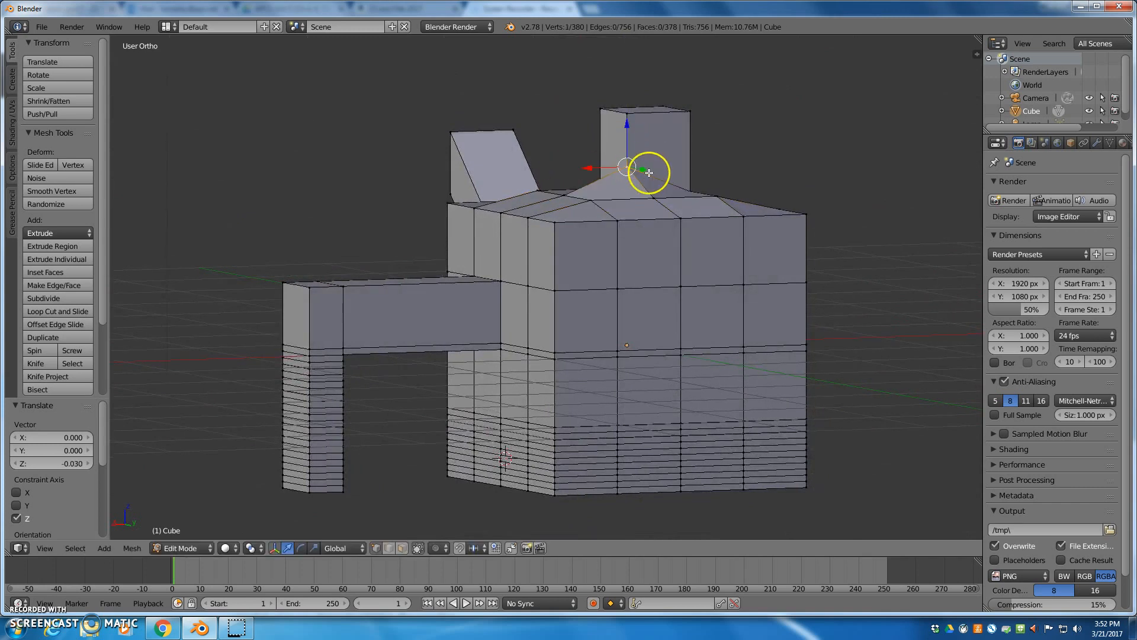
# Add single loop cuts through the cube's outer row opposite the front arm and the outer row on the leg's side.
pyautogui.hotkey('ctrl', 'r')
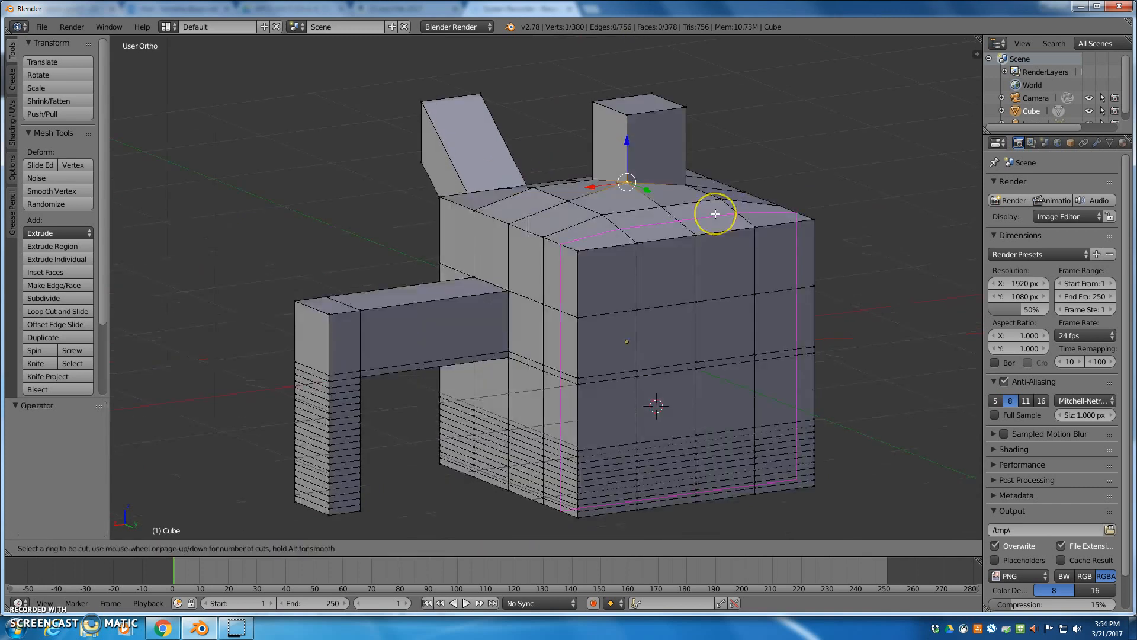
pyautogui.click(716, 214)
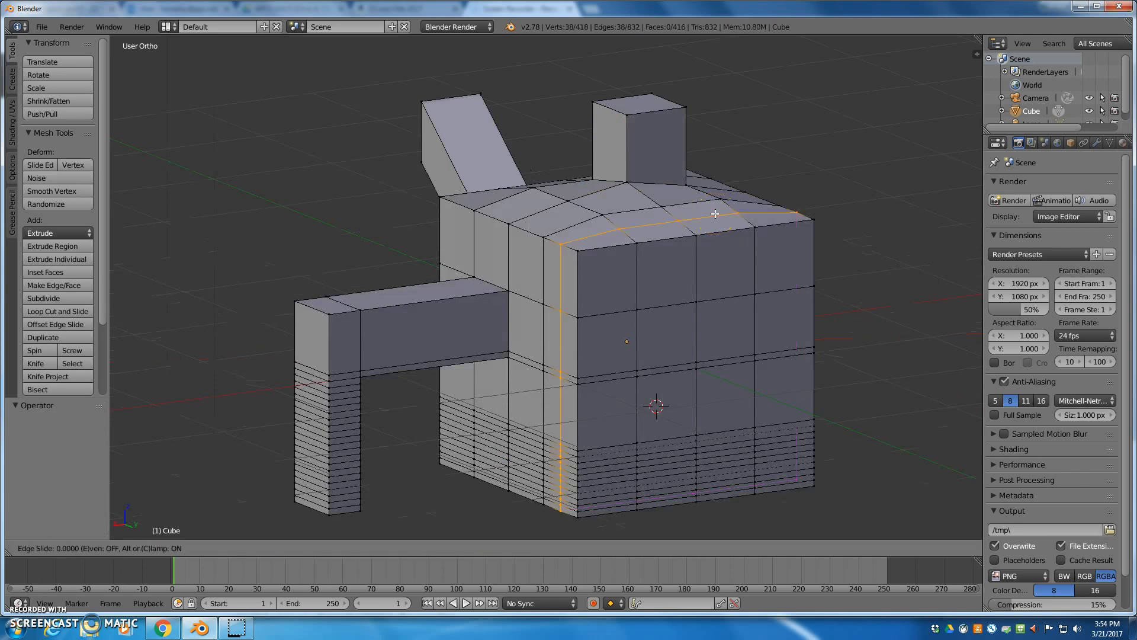
pyautogui.rightClick(716, 214)
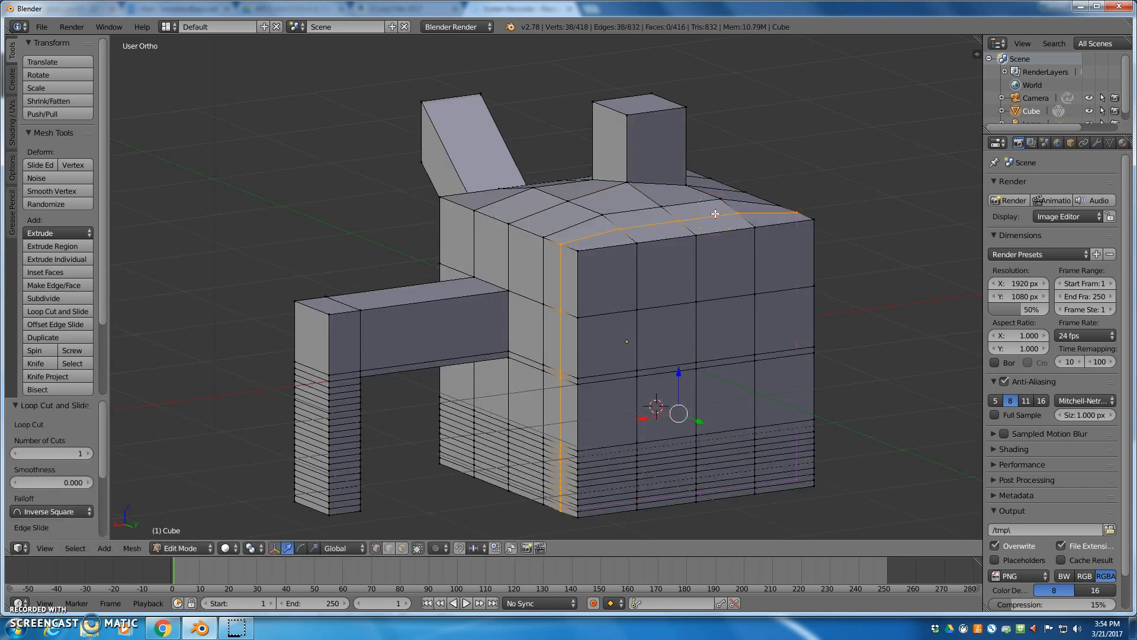
pyautogui.hotkey('ctrl', 'r')
pyautogui.click(575, 229)
pyautogui.click(574, 216)
pyautogui.moveTo(574, 217); pyautogui.dragTo(513, 200, button='middle')
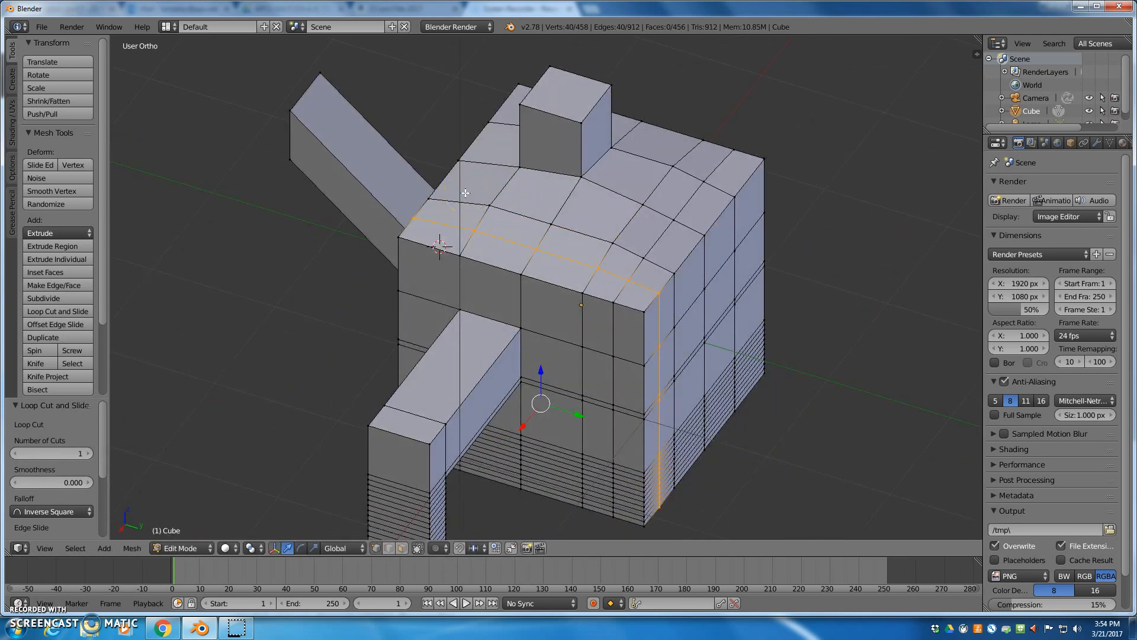
# Add single loop cuts through the cube's outer row on the front arm's side and the outer row opposite the leg.
pyautogui.hotkey('ctrl', 'r')
pyautogui.click(656, 190)
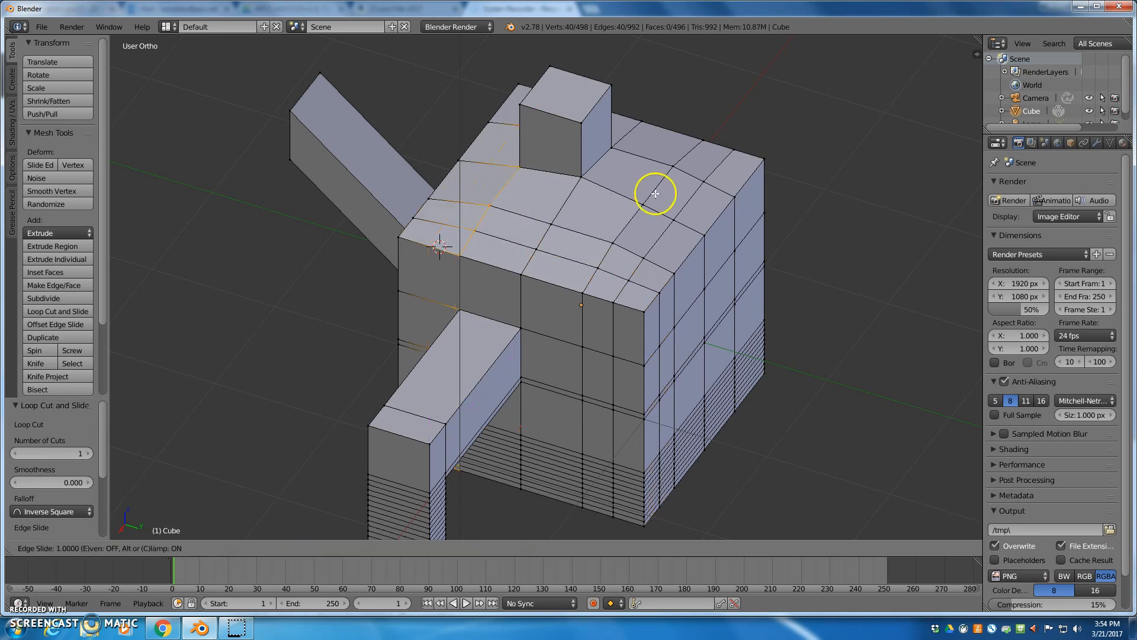
pyautogui.click(558, 184)
pyautogui.moveTo(557, 184); pyautogui.dragTo(591, 187, button='middle')
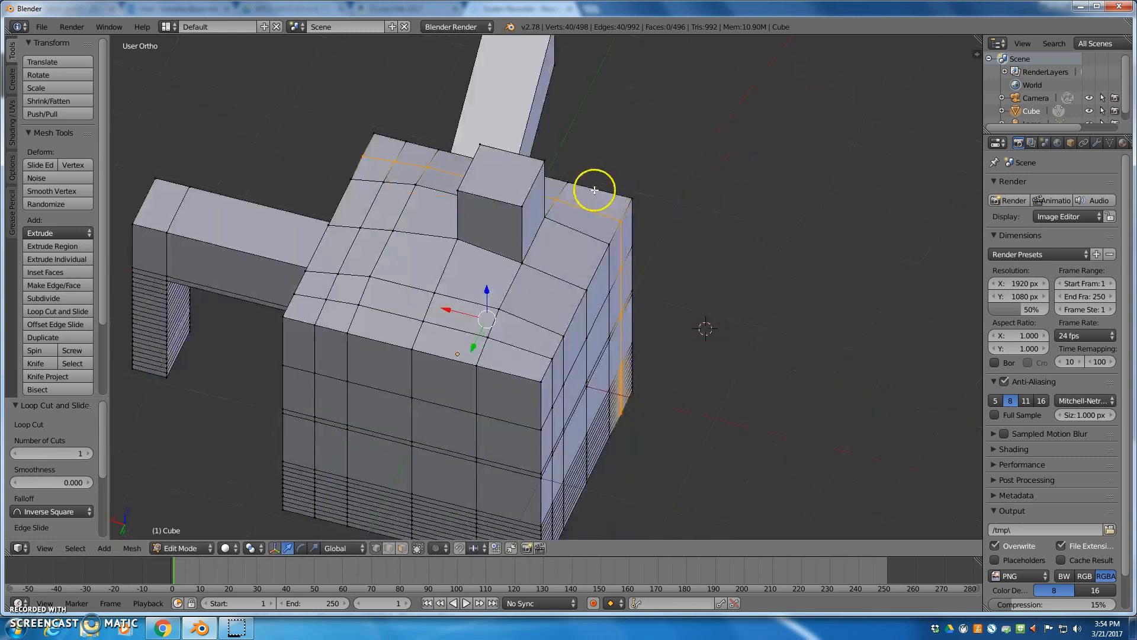
pyautogui.hotkey('ctrl', 'r')
pyautogui.click(558, 275)
pyautogui.click(558, 275)
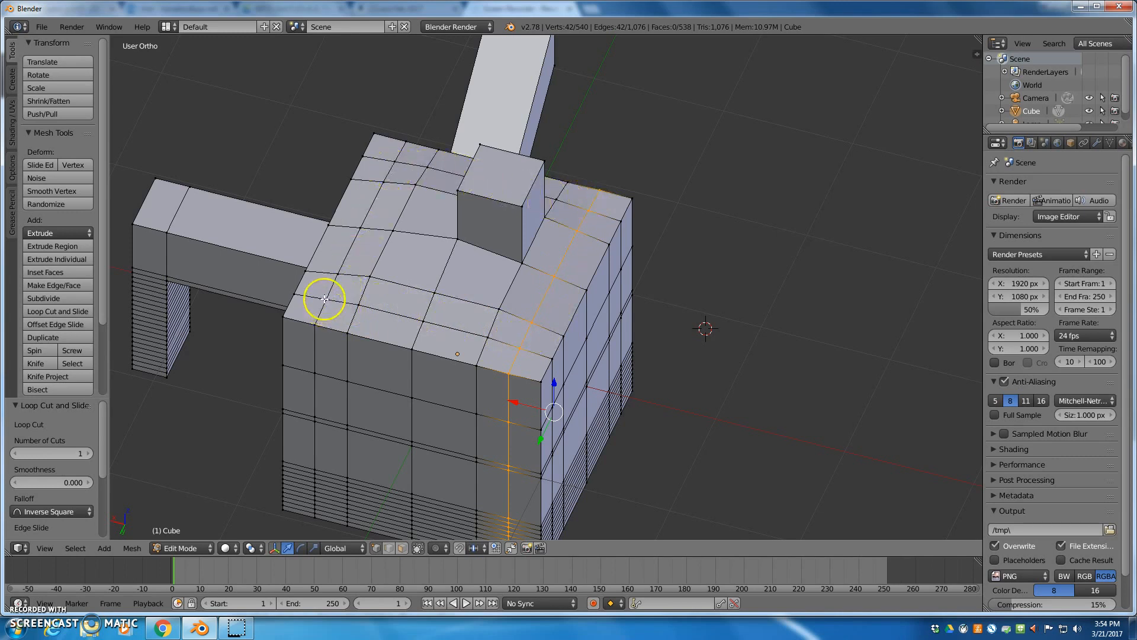
pyautogui.moveTo(324, 281); pyautogui.dragTo(357, 224, button='middle')
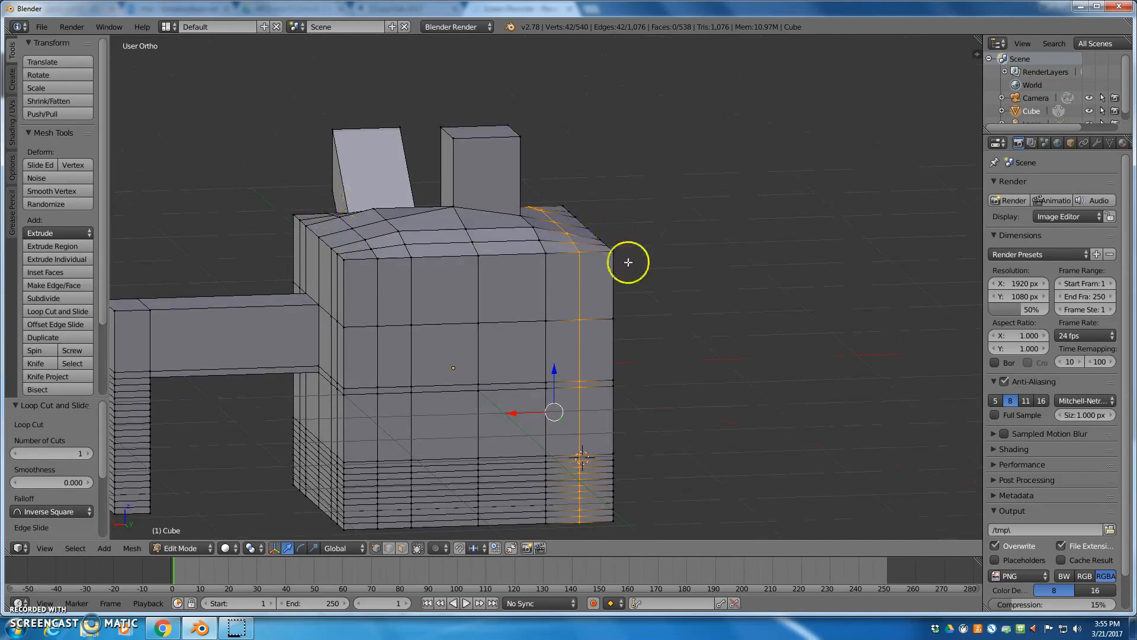
# Place the 3D cursor in the empty space beside the cube and add a cylinder with 32 vertices, radius 1 and depth 2.
pyautogui.click(832, 231)
pyautogui.click(17, 84)
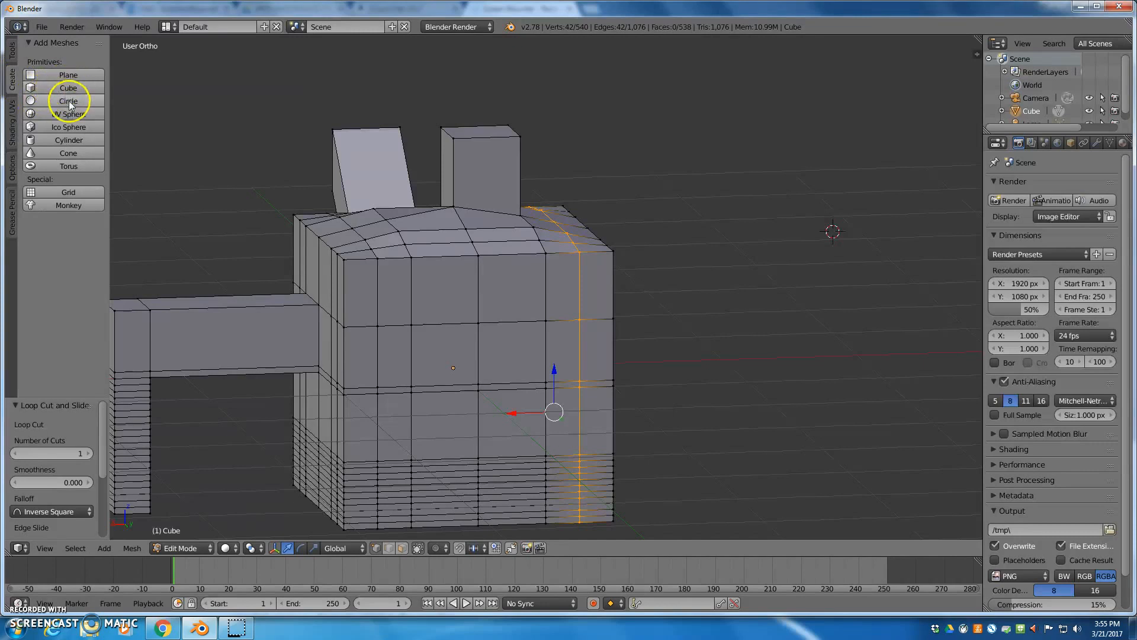
pyautogui.click(69, 140)
# In face selection, inset the cylinder's top face by about 0.14 and raise the inner face slightly along Z.
pyautogui.moveTo(770, 158); pyautogui.dragTo(418, 462, button='middle')
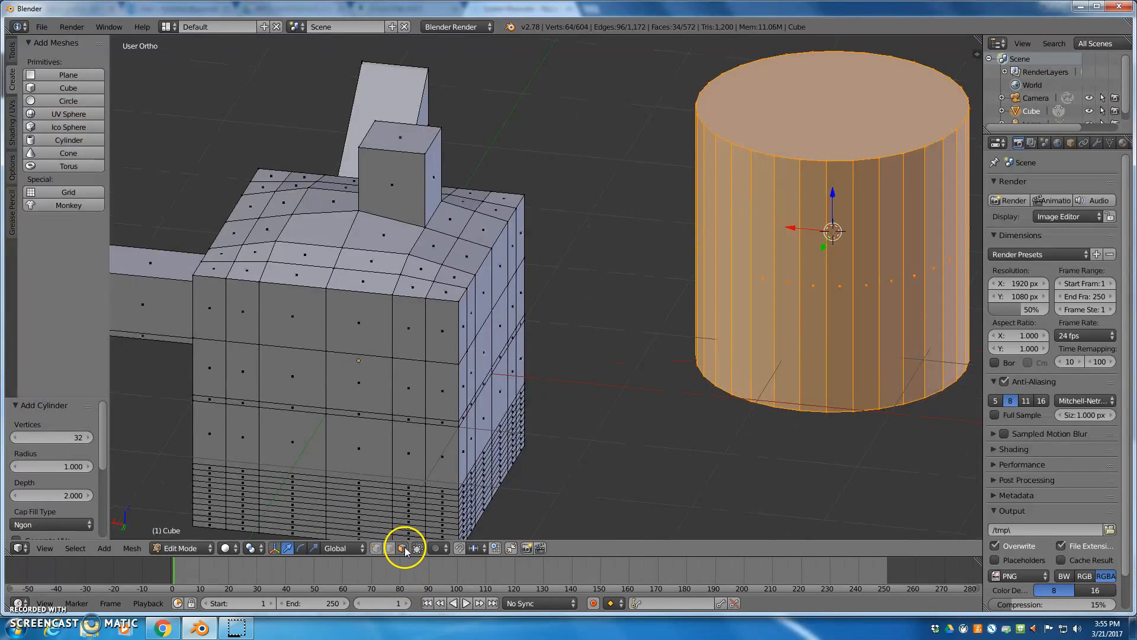
pyautogui.rightClick(807, 132)
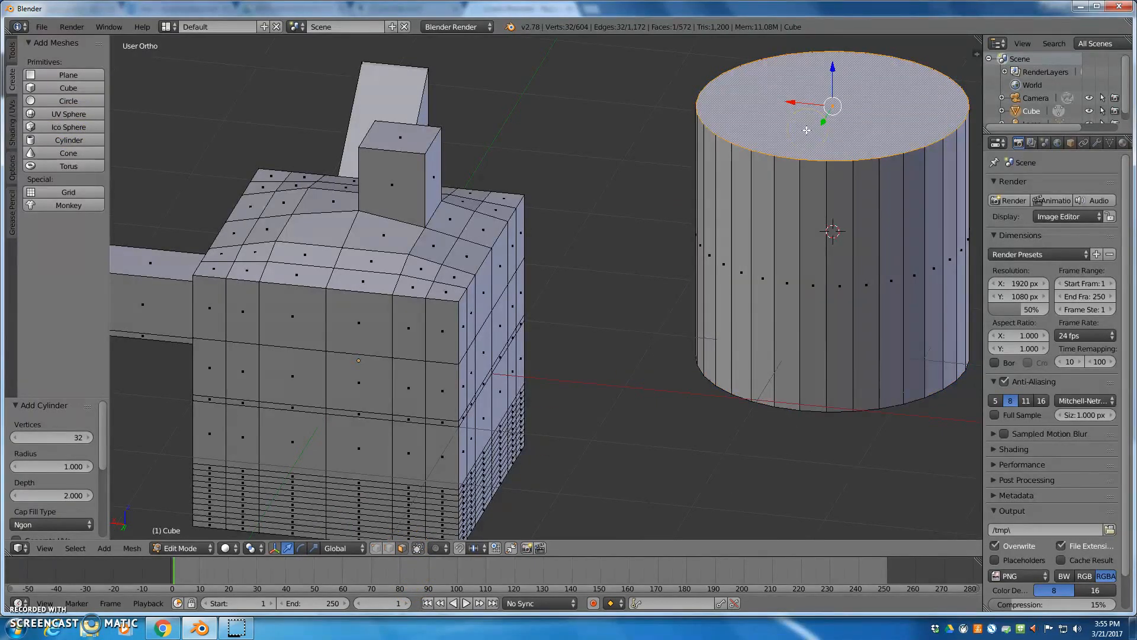
pyautogui.press('i')
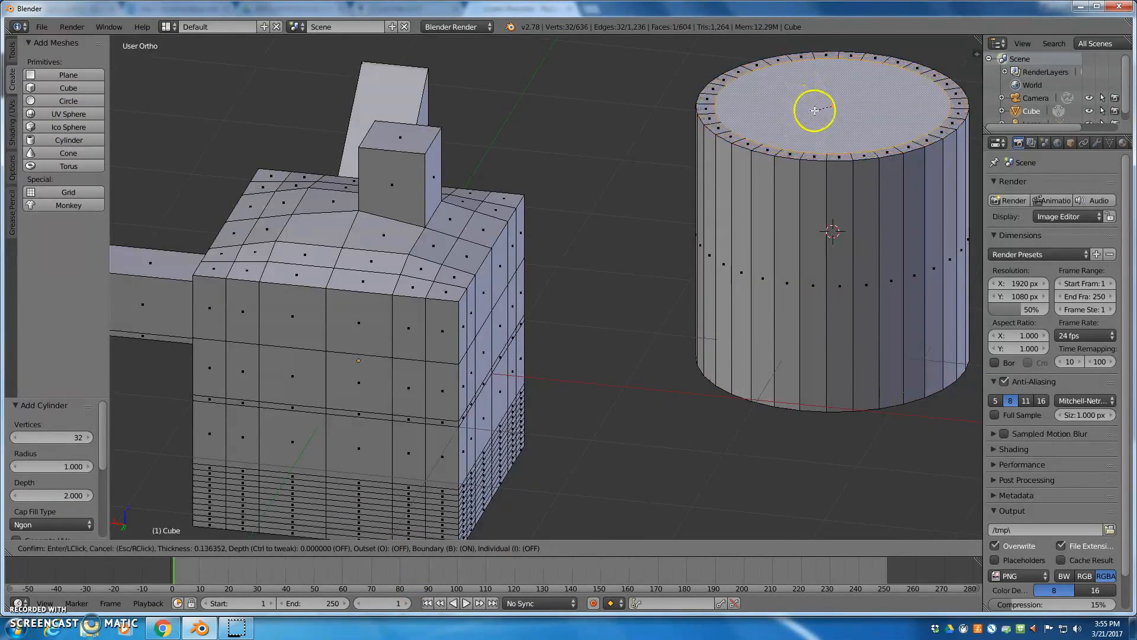
pyautogui.click(817, 110)
pyautogui.moveTo(834, 69); pyautogui.dragTo(834, 60)
# Inset the cylinder's top face a second time and raise the inner face along Z by about 0.057.
pyautogui.moveTo(777, 156); pyautogui.dragTo(820, 118, button='middle')
pyautogui.press('i')
pyautogui.click(824, 105)
pyautogui.moveTo(828, 59); pyautogui.dragTo(829, 48)
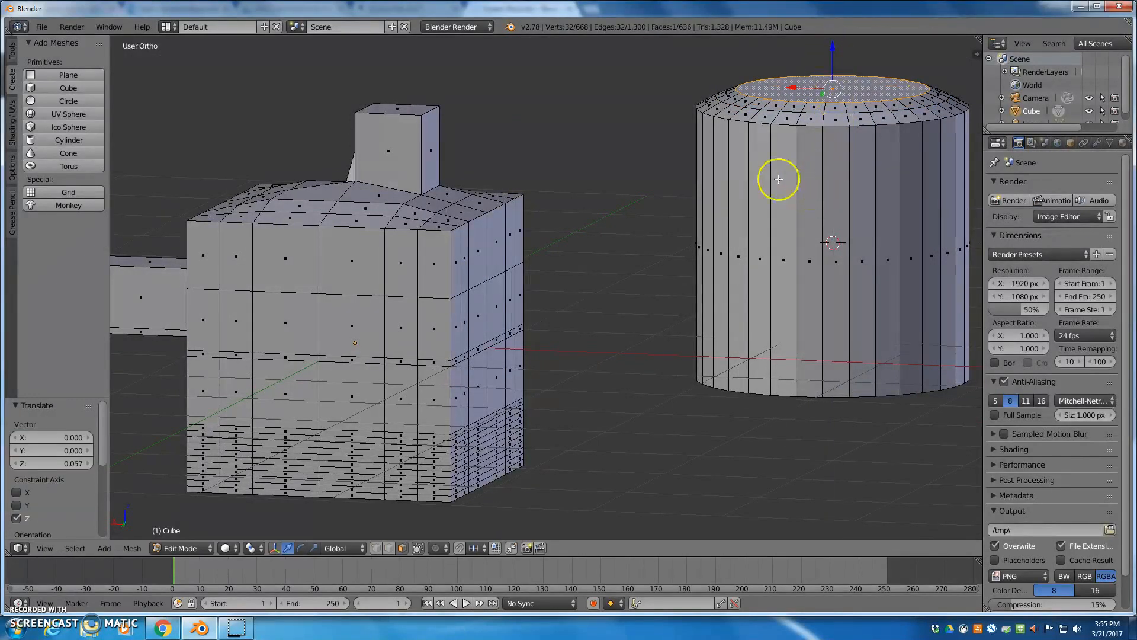
# Inset the cylinder's top face a third time and raise the inner face along Z by about 0.049.
pyautogui.moveTo(856, 181); pyautogui.dragTo(784, 187, button='middle')
pyautogui.press('i')
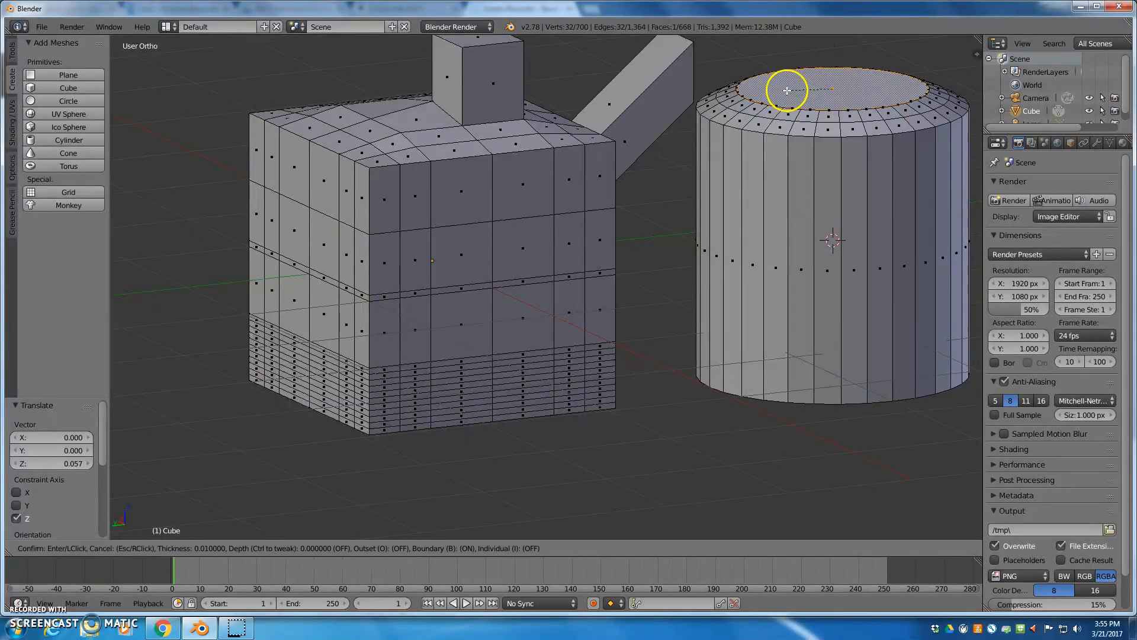
pyautogui.click(793, 88)
pyautogui.moveTo(833, 56); pyautogui.dragTo(835, 47)
pyautogui.moveTo(835, 47); pyautogui.dragTo(771, 96, button='middle')
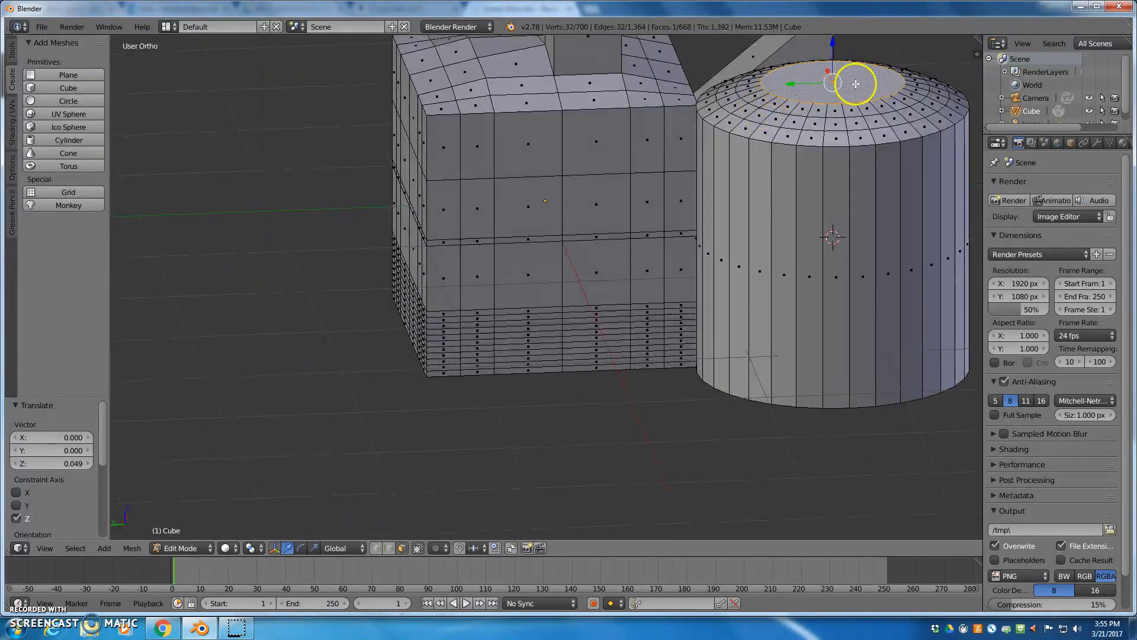